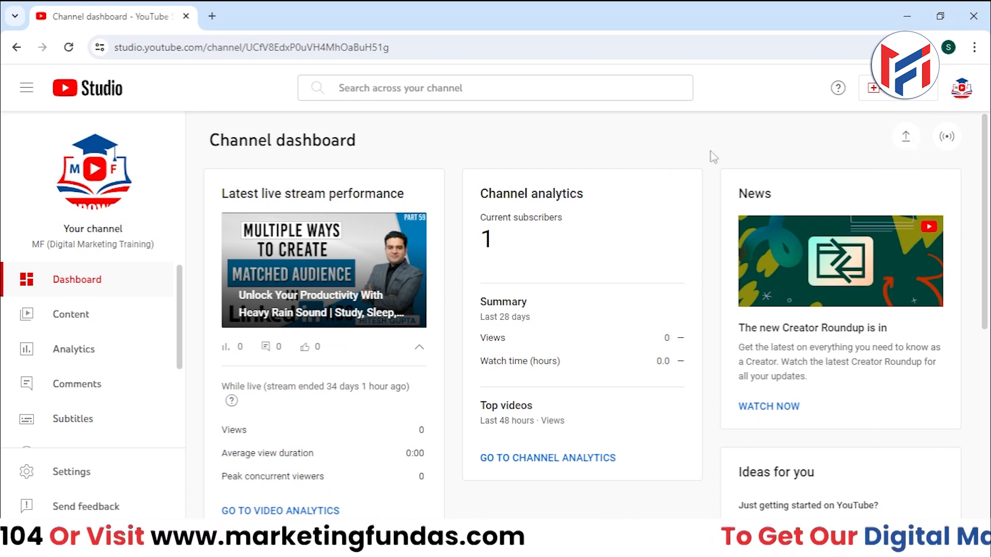
Step: Upload the video file Sample from the Desktop folder to the channel
{"action": "scroll", "coordinate": [876, 195], "scroll_direction": "down", "scroll_amount": 3}
{"action": "scroll", "coordinate": [875, 195], "scroll_direction": "up", "scroll_amount": 3}
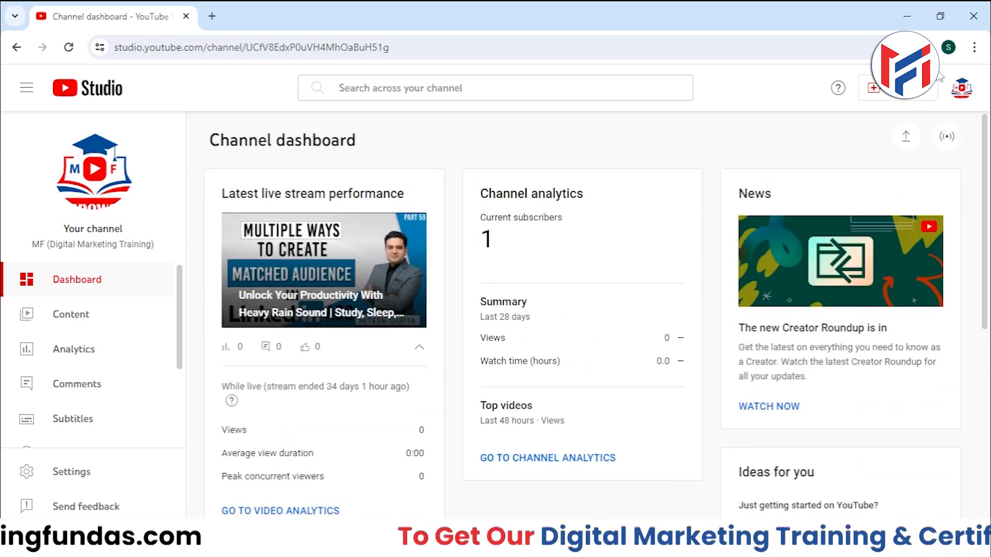
{"action": "left_click", "coordinate": [905, 137]}
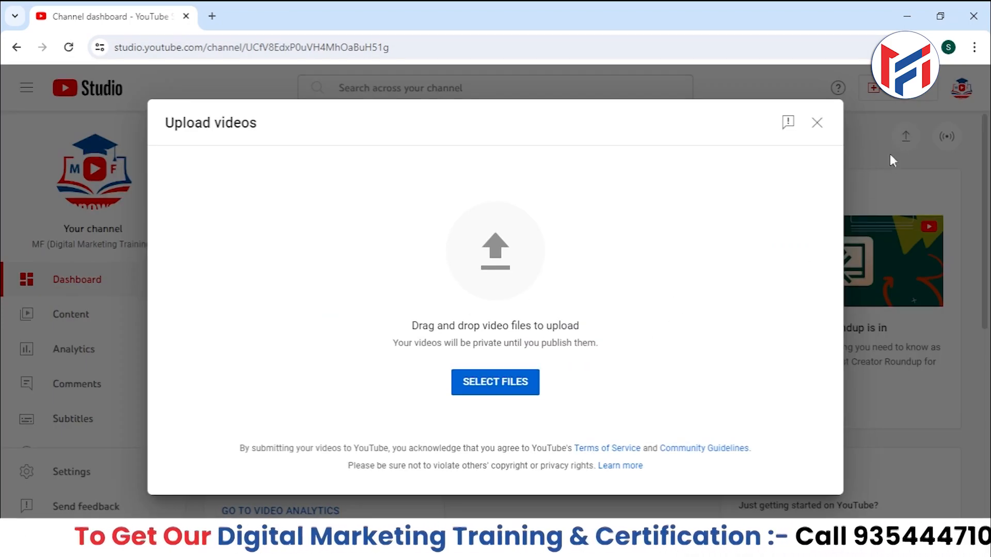
{"action": "left_click", "coordinate": [512, 385]}
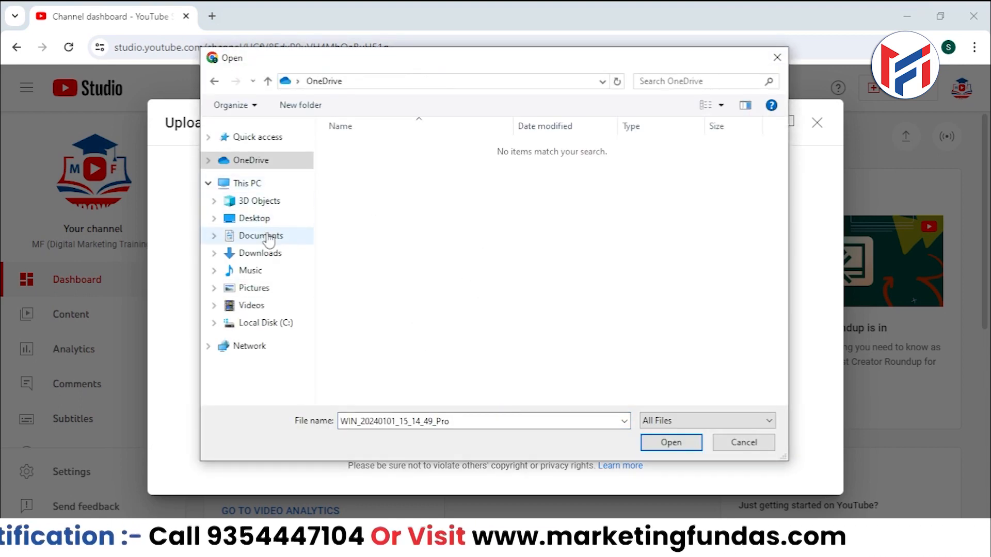
{"action": "left_click", "coordinate": [265, 236]}
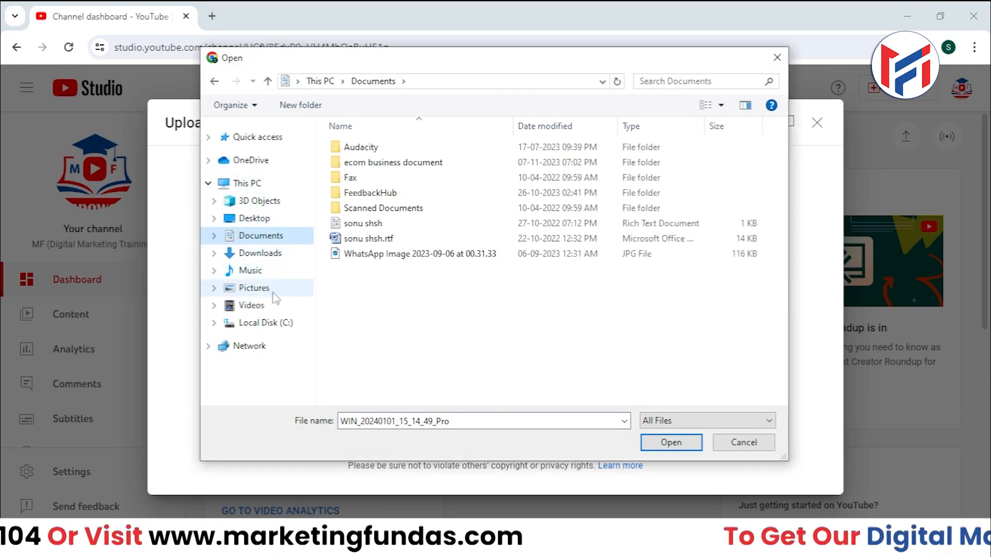
{"action": "left_click", "coordinate": [261, 218]}
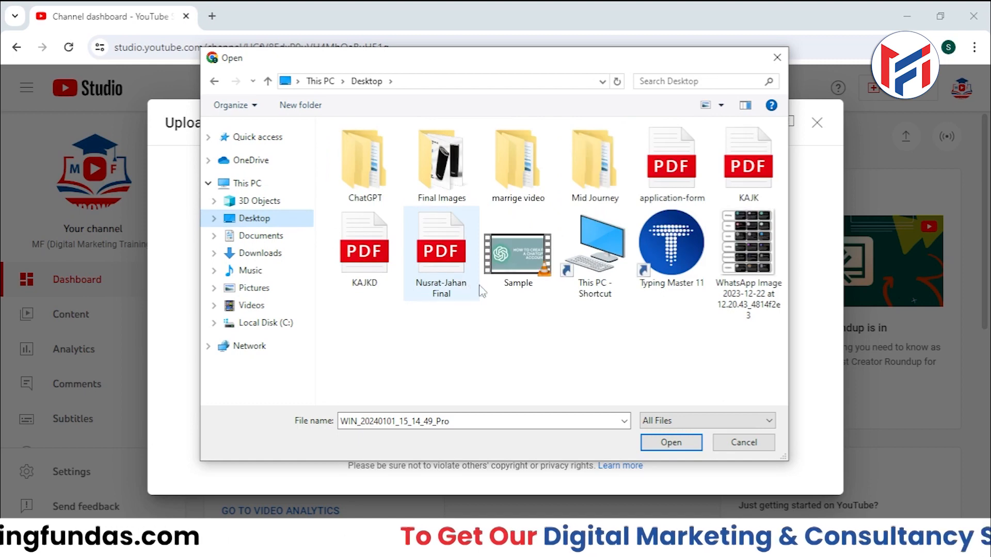
{"action": "left_click", "coordinate": [507, 284]}
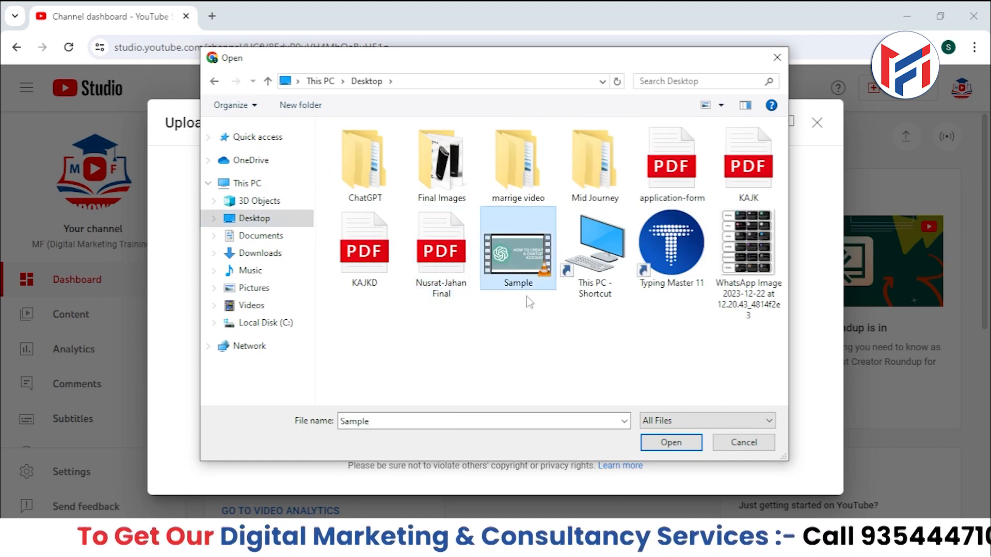
{"action": "left_click", "coordinate": [667, 443]}
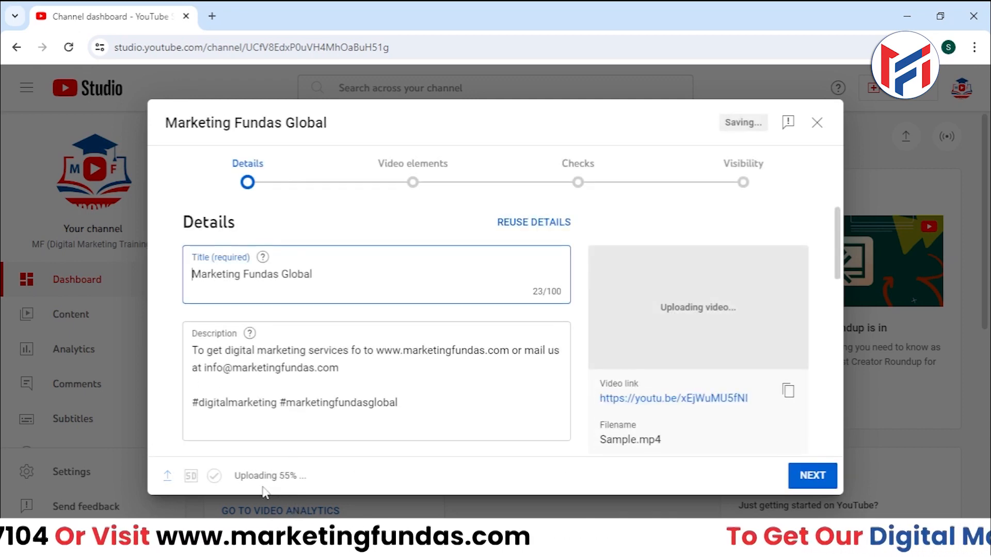
Step: Examine the video's upload and processing status and its title, description, thumbnail, playlist and audience details
{"action": "left_click_drag", "start_coordinate": [234, 475], "coordinate": [295, 476]}
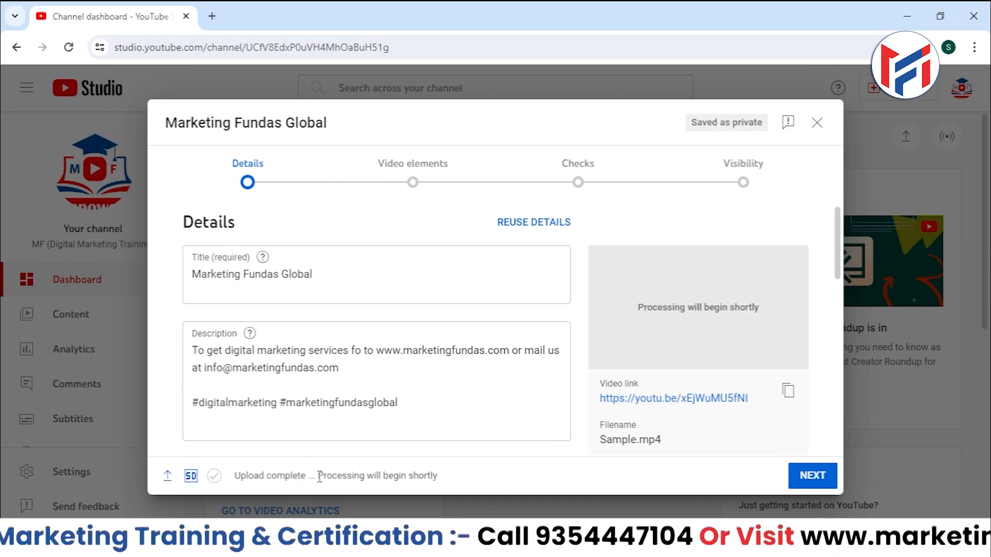
{"action": "left_click_drag", "start_coordinate": [320, 475], "coordinate": [442, 476]}
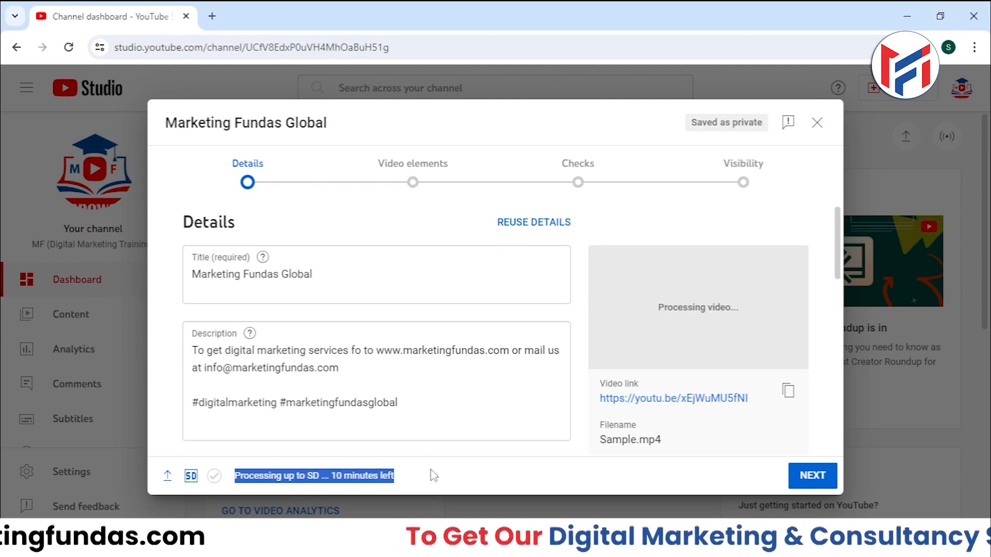
{"action": "left_click_drag", "start_coordinate": [433, 478], "coordinate": [233, 475]}
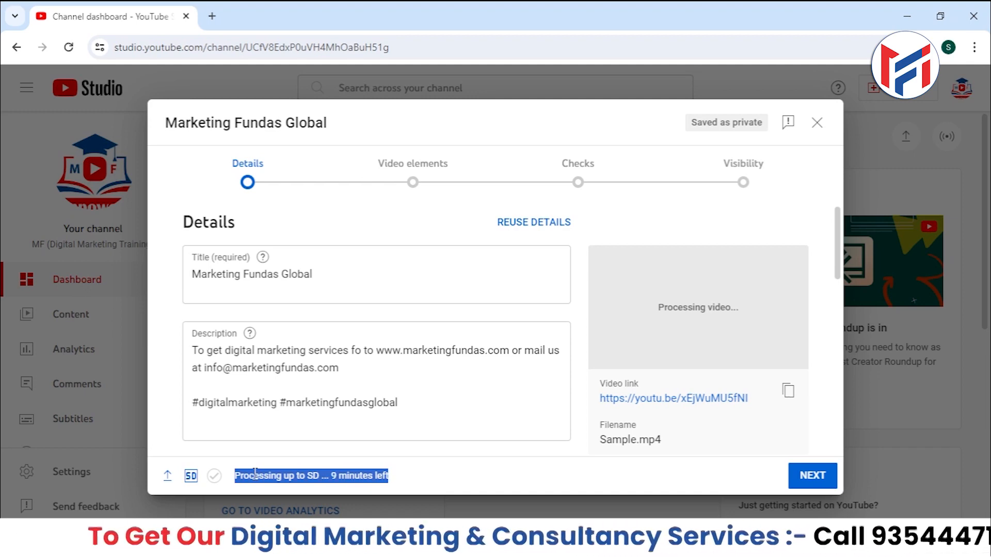
{"action": "left_click", "coordinate": [391, 200]}
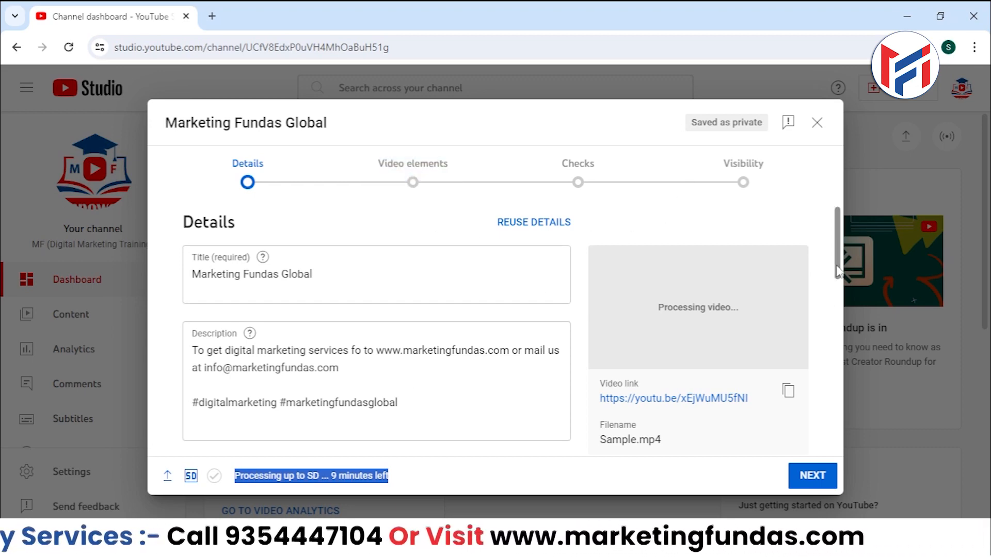
{"action": "left_click_drag", "start_coordinate": [837, 272], "coordinate": [836, 356]}
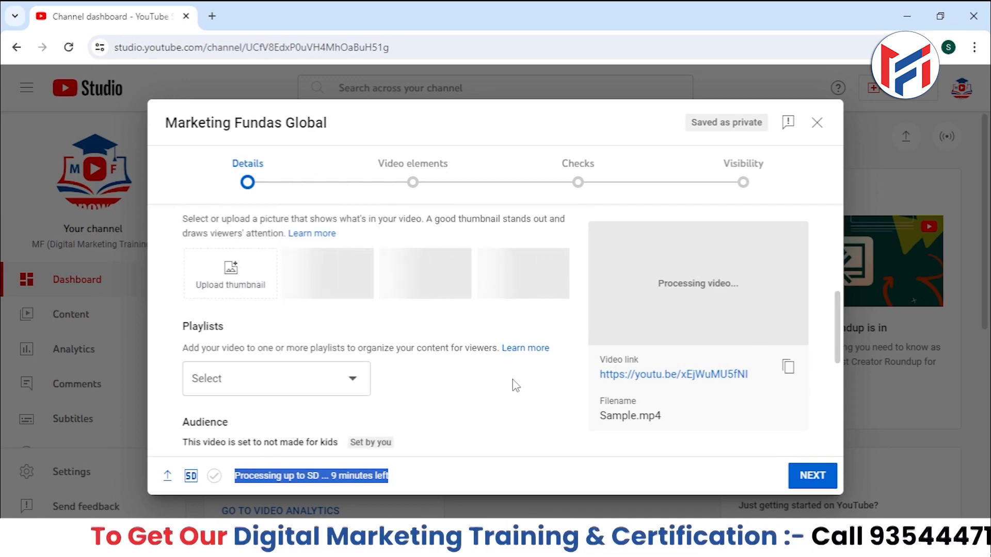
{"action": "scroll", "coordinate": [515, 386], "scroll_direction": "up", "scroll_amount": 1}
{"action": "scroll", "coordinate": [515, 386], "scroll_direction": "down", "scroll_amount": 2}
{"action": "scroll", "coordinate": [512, 384], "scroll_direction": "up", "scroll_amount": 5}
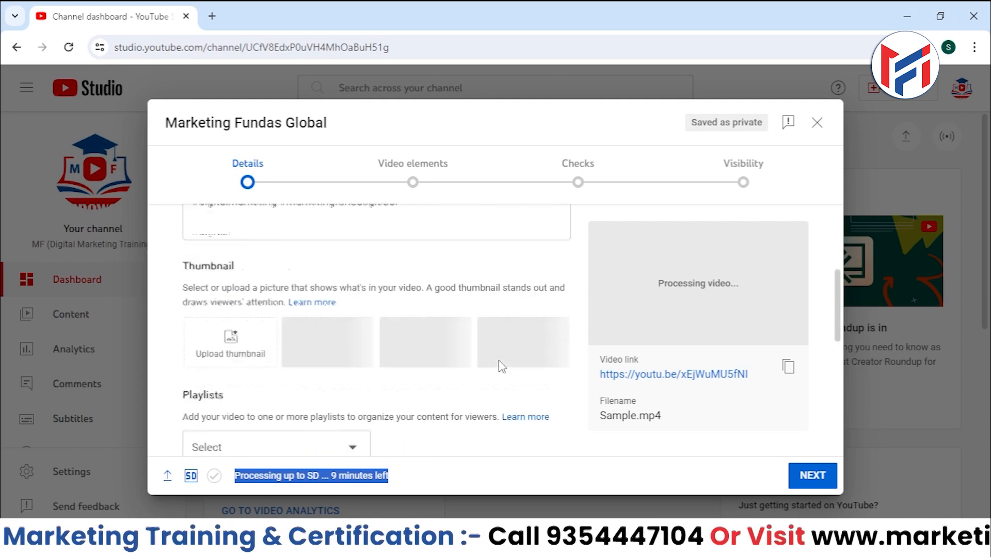
{"action": "scroll", "coordinate": [303, 287], "scroll_direction": "down", "scroll_amount": 2}
{"action": "scroll", "coordinate": [305, 289], "scroll_direction": "up", "scroll_amount": 3}
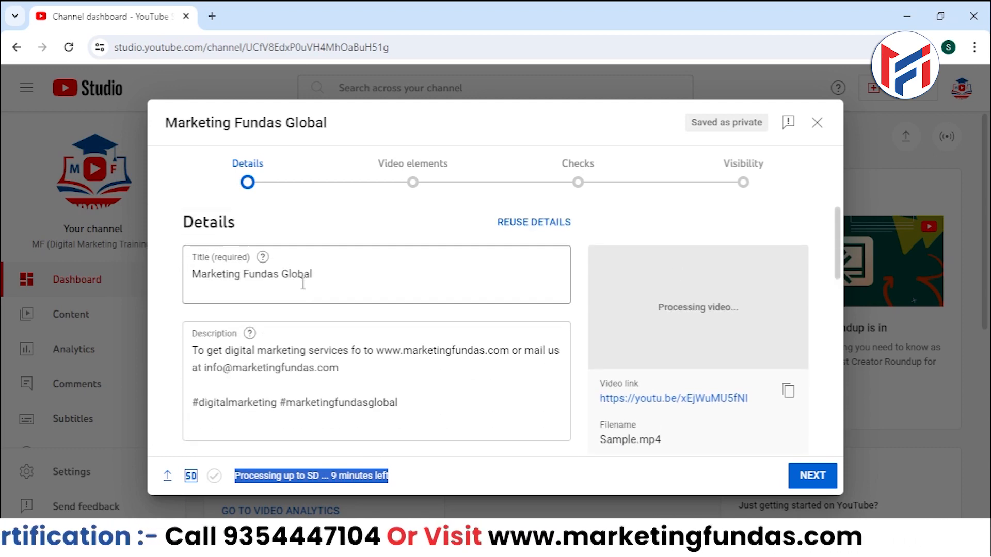
{"action": "scroll", "coordinate": [492, 284], "scroll_direction": "down", "scroll_amount": 2}
{"action": "scroll", "coordinate": [492, 285], "scroll_direction": "down", "scroll_amount": 6}
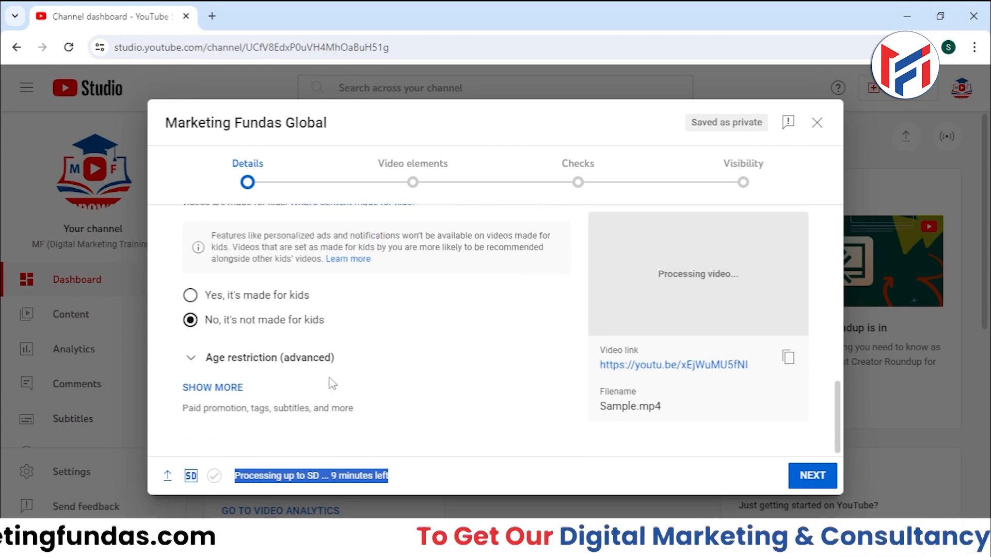
Step: Expand the additional video details and go to the language and captions certification section
{"action": "left_click", "coordinate": [213, 390]}
{"action": "scroll", "coordinate": [457, 346], "scroll_direction": "down", "scroll_amount": 4}
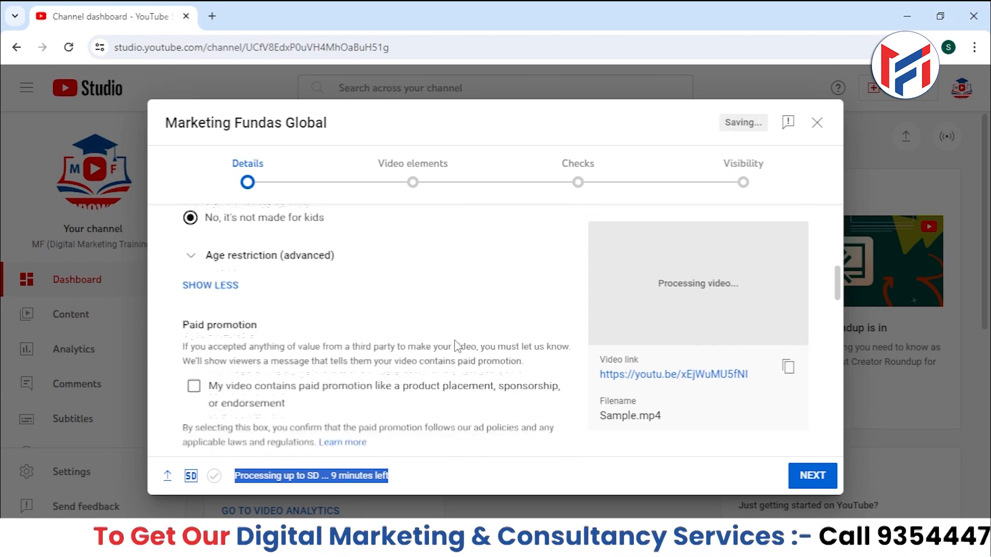
{"action": "scroll", "coordinate": [457, 345], "scroll_direction": "down", "scroll_amount": 5}
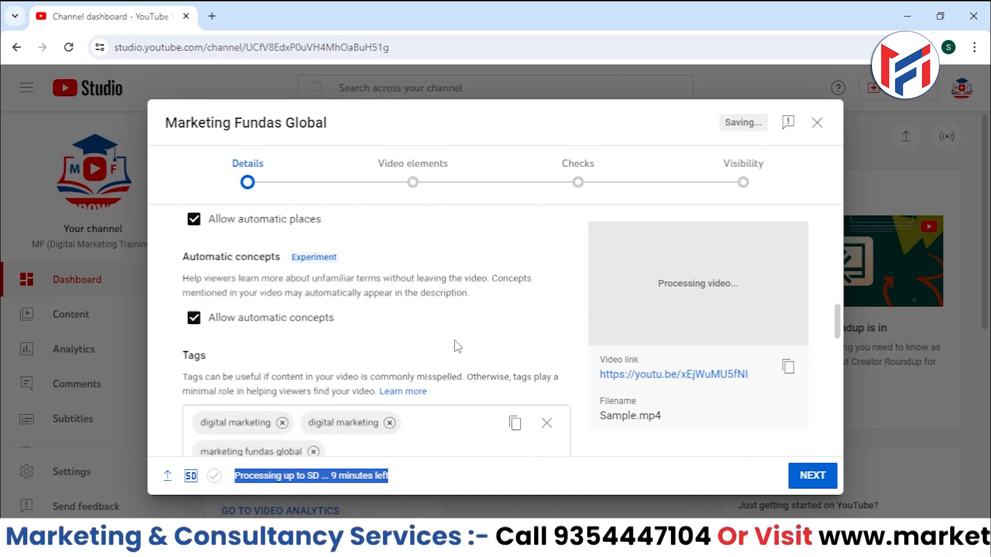
{"action": "scroll", "coordinate": [456, 346], "scroll_direction": "down", "scroll_amount": 5}
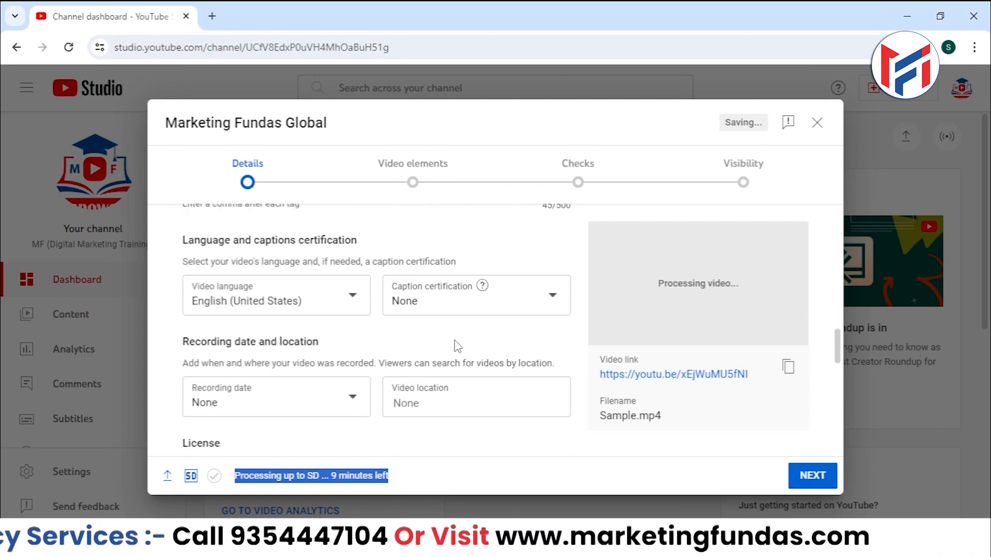
{"action": "left_click_drag", "start_coordinate": [183, 241], "coordinate": [360, 259]}
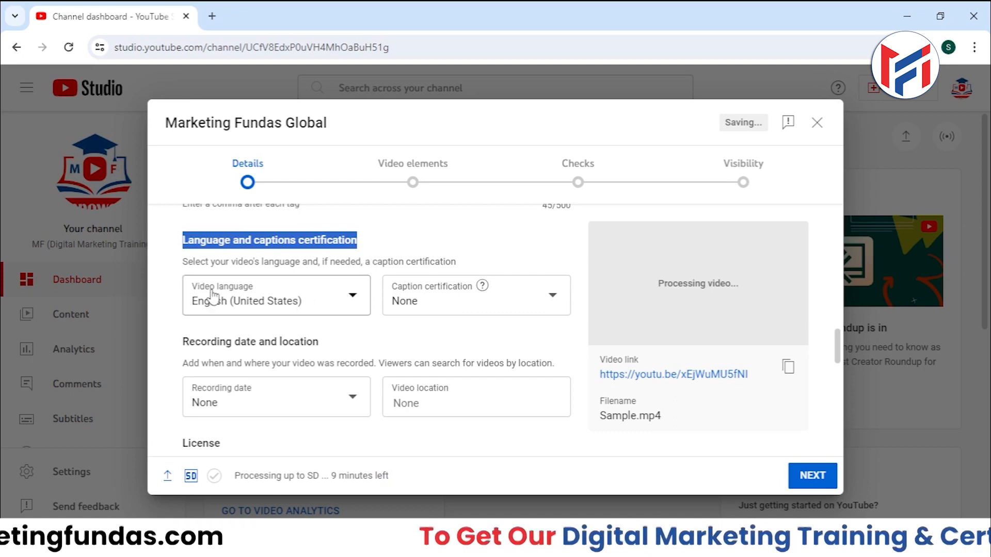
Step: Set the video language to Not applicable
{"action": "left_click", "coordinate": [300, 305]}
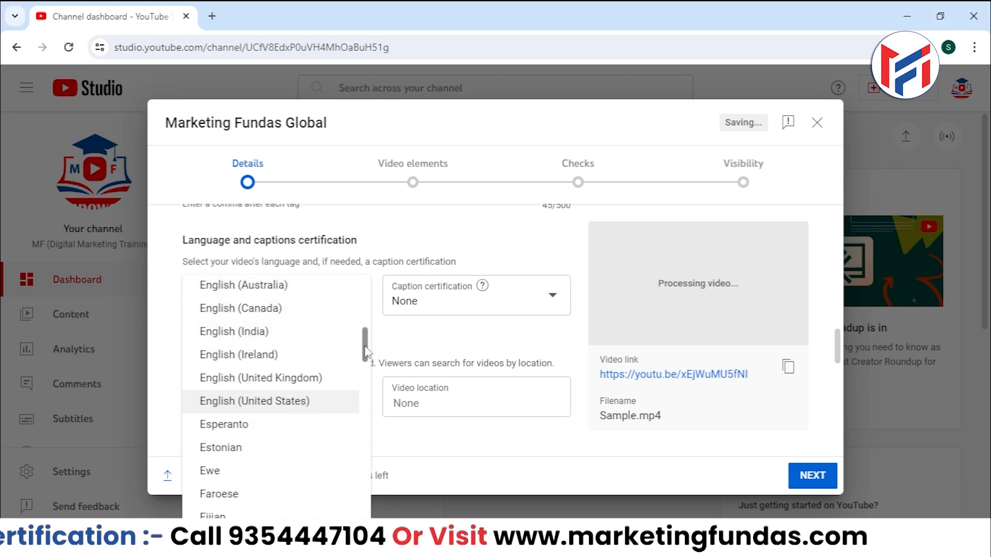
{"action": "left_click_drag", "start_coordinate": [365, 350], "coordinate": [374, 255]}
{"action": "left_click", "coordinate": [336, 292]}
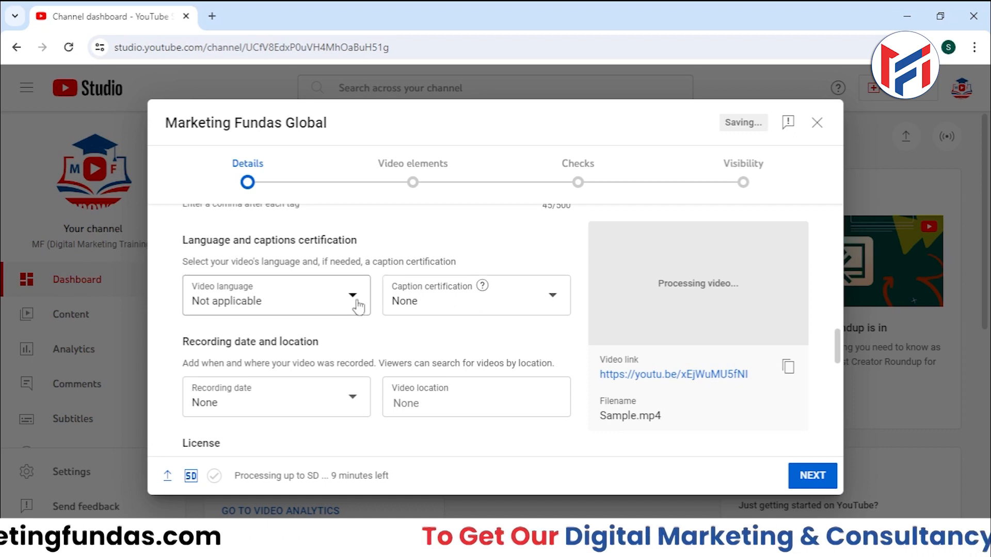
Step: Set the video language to English (United States)
{"action": "left_click", "coordinate": [321, 309]}
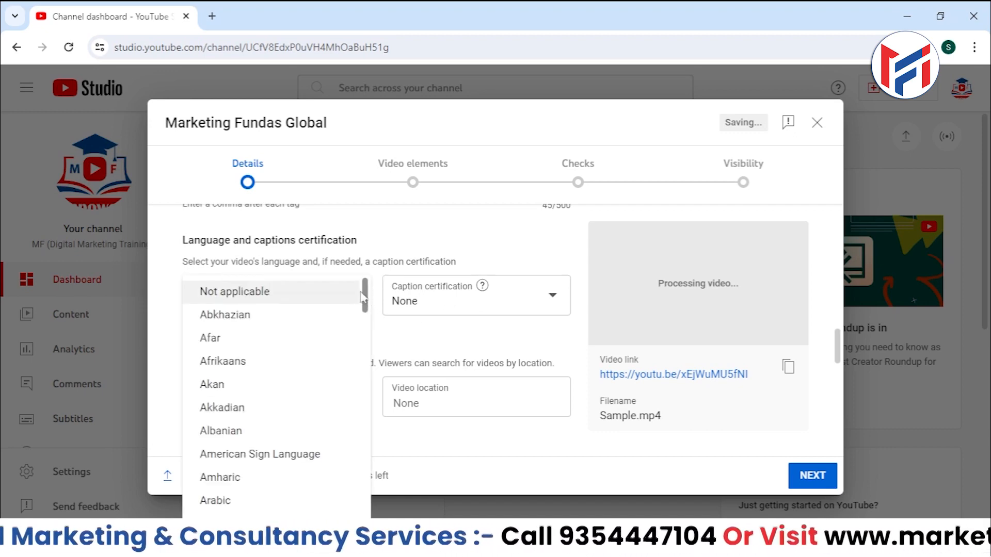
{"action": "left_click_drag", "start_coordinate": [363, 295], "coordinate": [366, 345]}
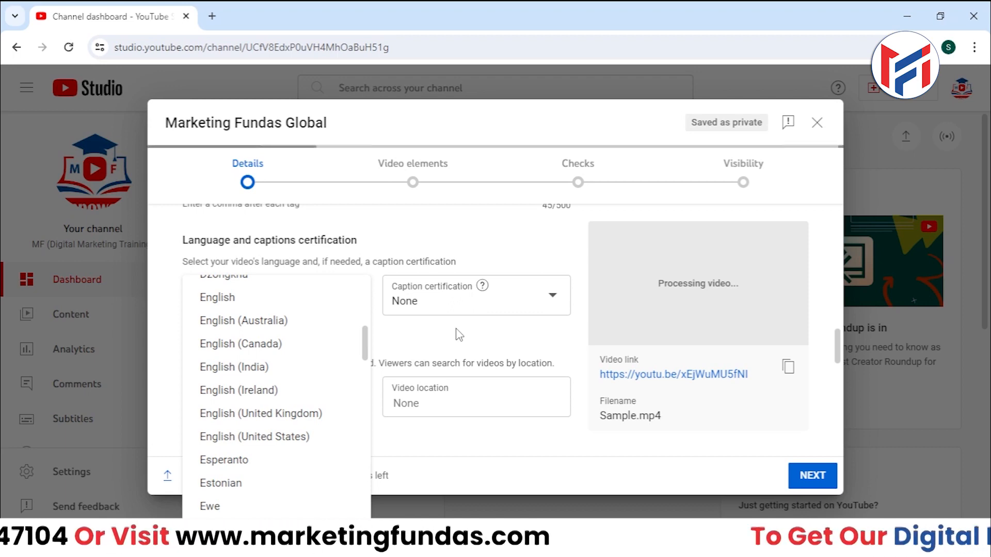
{"action": "left_click", "coordinate": [344, 265]}
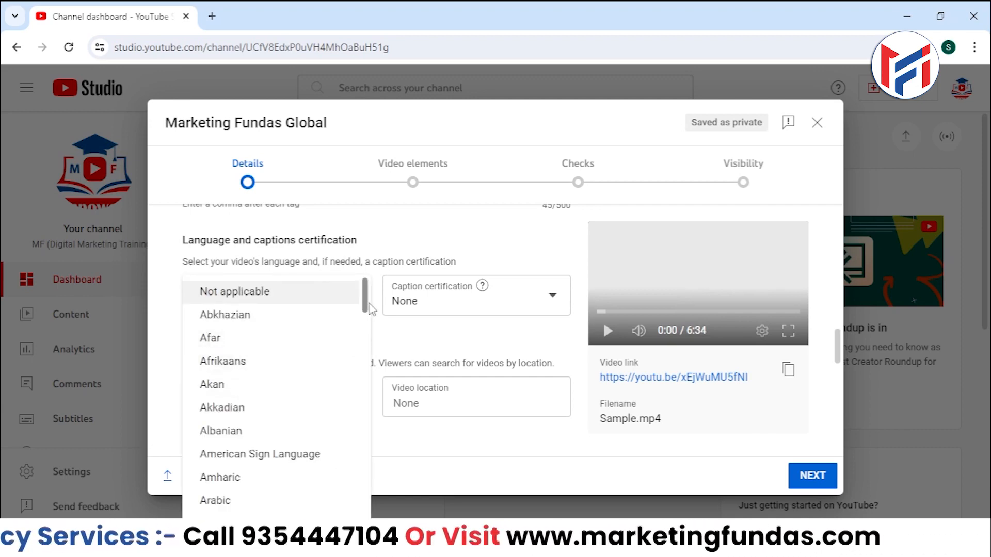
{"action": "scroll", "coordinate": [328, 365], "scroll_direction": "down", "scroll_amount": 14}
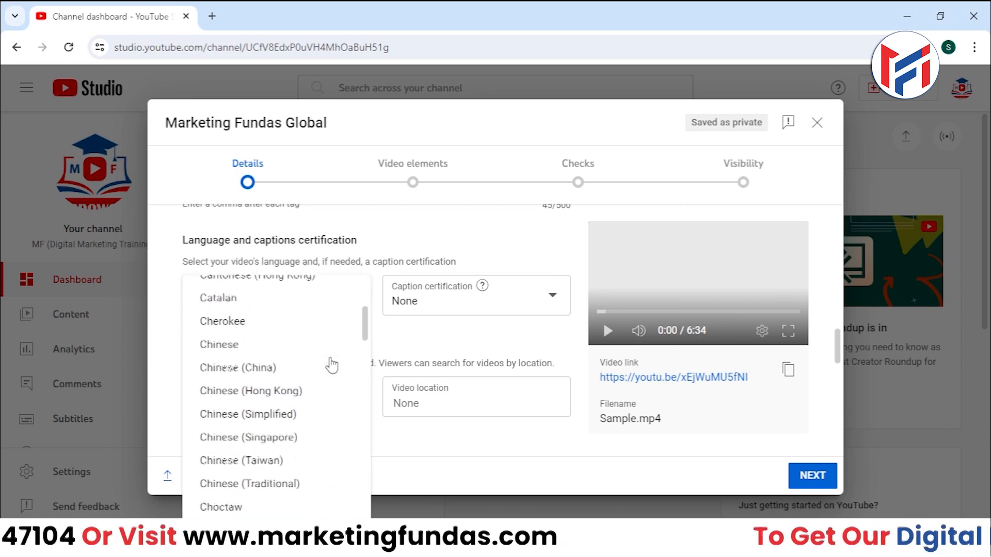
{"action": "scroll", "coordinate": [331, 364], "scroll_direction": "down", "scroll_amount": 10}
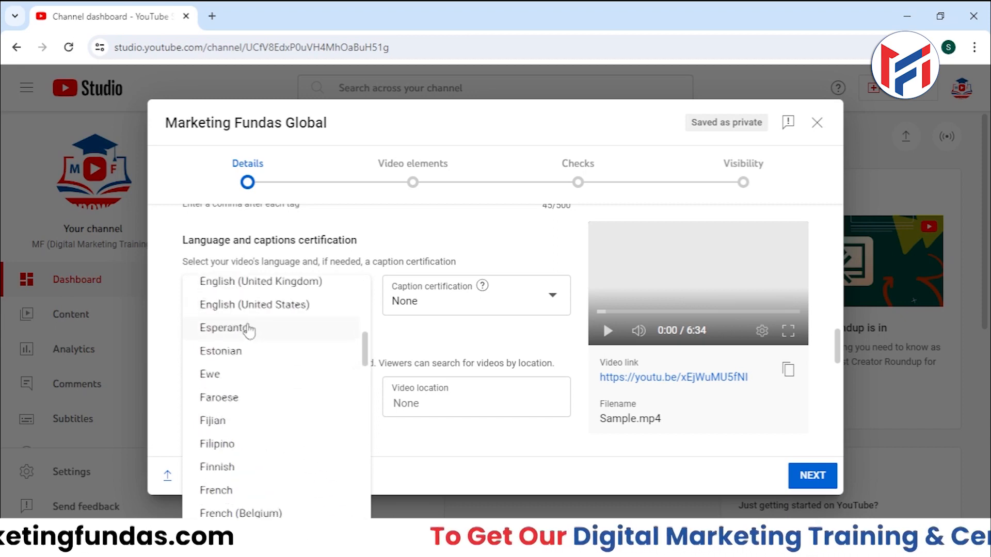
{"action": "scroll", "coordinate": [253, 361], "scroll_direction": "up", "scroll_amount": 2}
{"action": "left_click", "coordinate": [260, 385]}
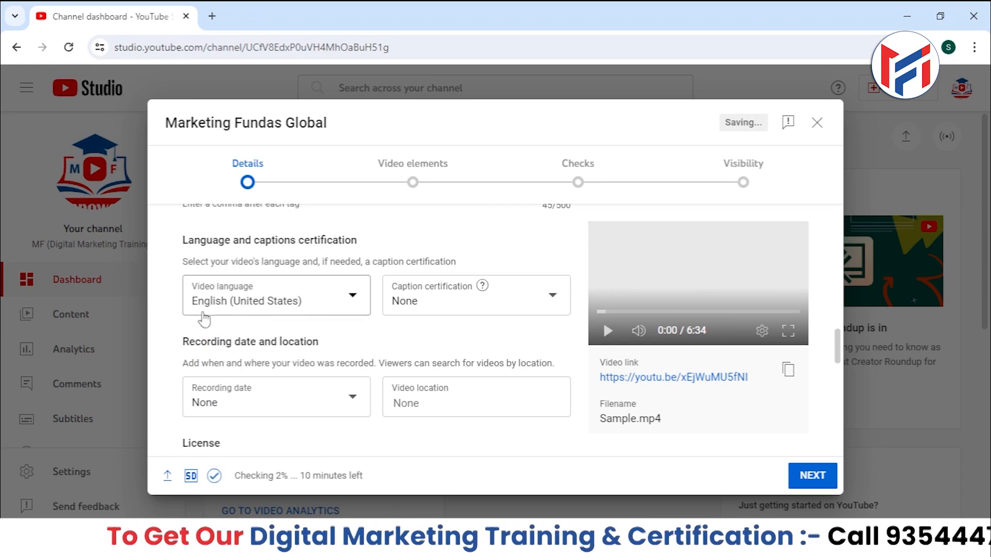
Step: Advance the upload through the remaining details and video elements to the checks stage, and examine the copyright check progress
{"action": "scroll", "coordinate": [356, 346], "scroll_direction": "down", "scroll_amount": 7}
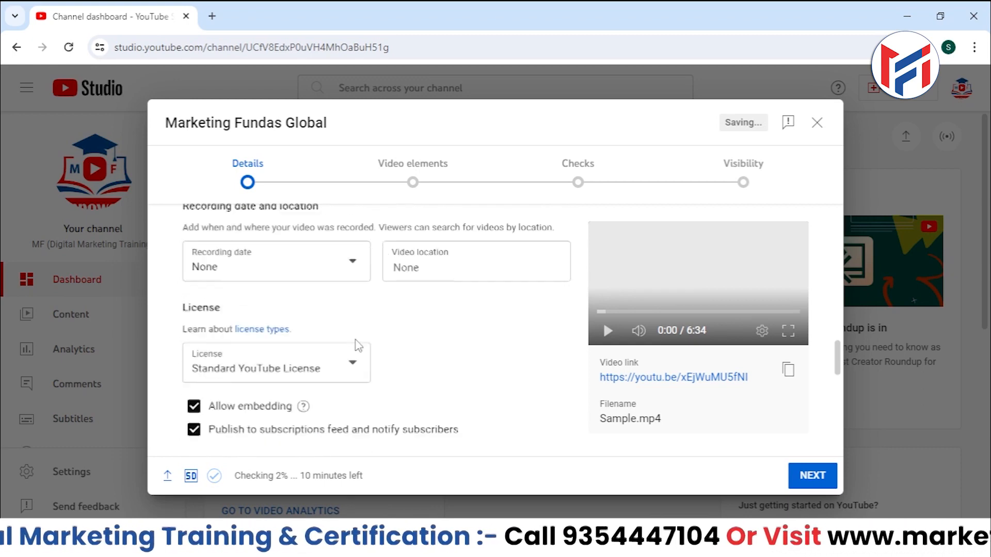
{"action": "scroll", "coordinate": [482, 355], "scroll_direction": "down", "scroll_amount": 3}
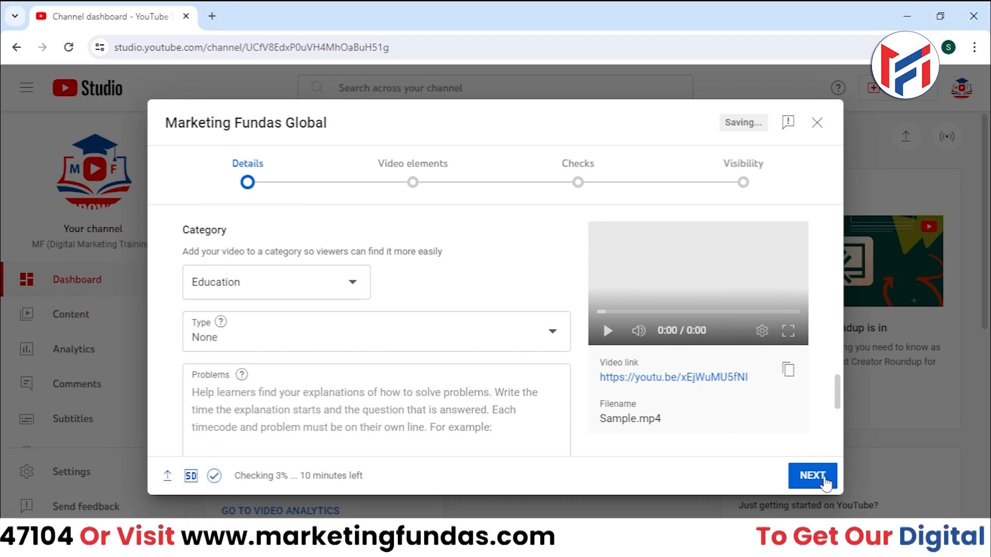
{"action": "left_click", "coordinate": [824, 480]}
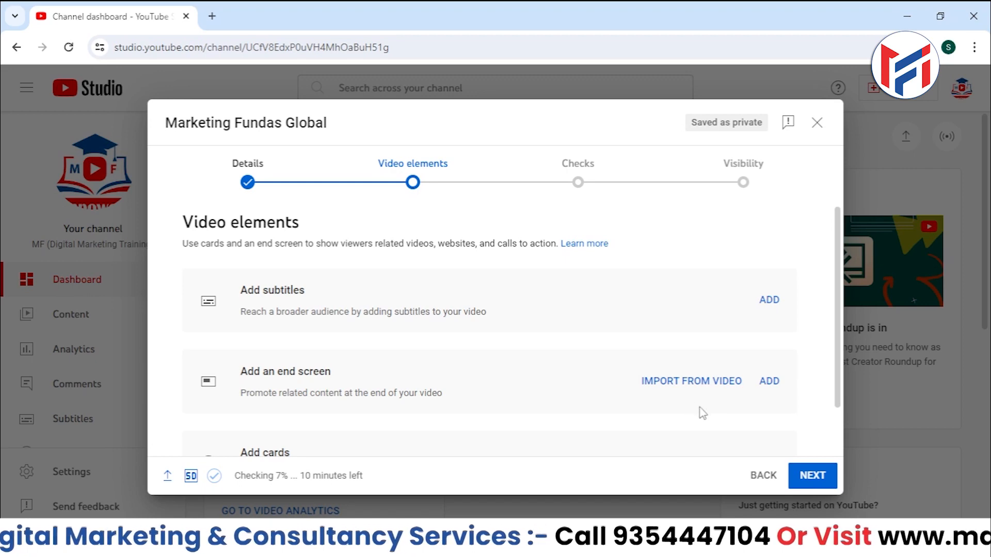
{"action": "scroll", "coordinate": [741, 411], "scroll_direction": "down", "scroll_amount": 2}
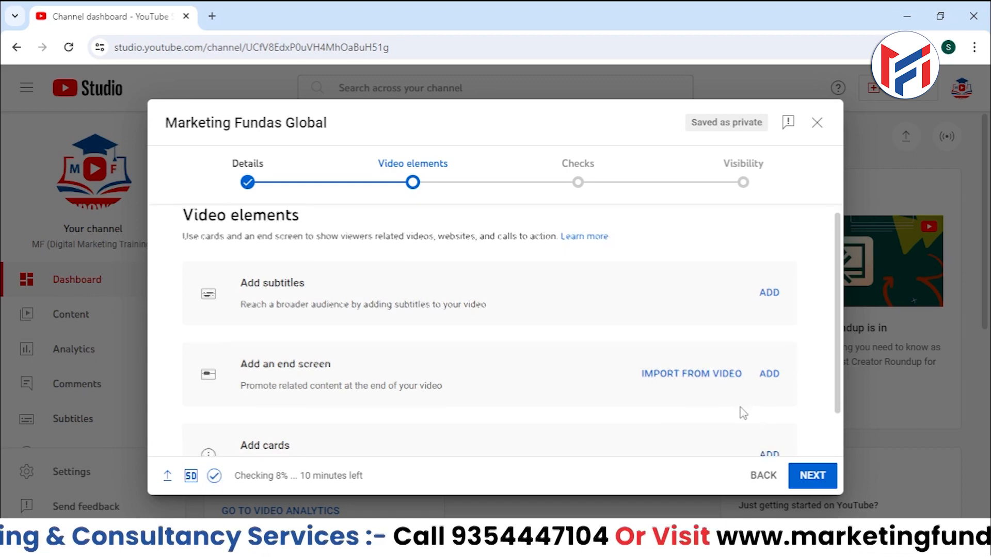
{"action": "left_click", "coordinate": [814, 477]}
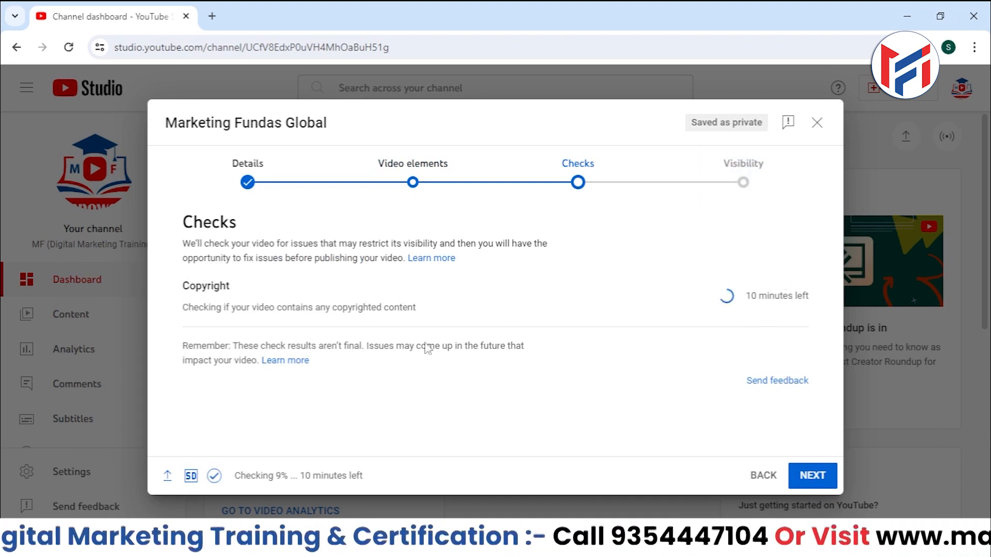
{"action": "left_click_drag", "start_coordinate": [361, 475], "coordinate": [235, 480]}
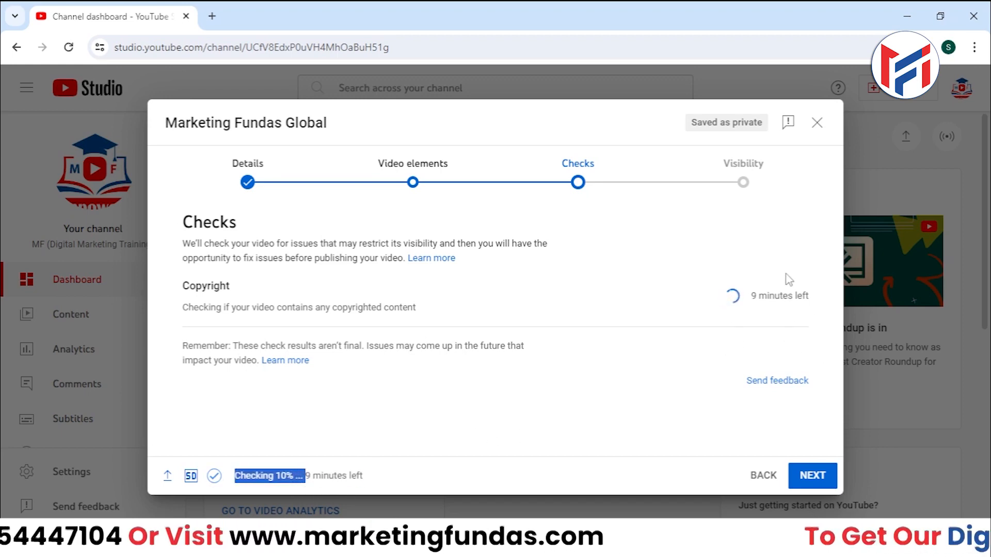
Step: Close the upload dialog at the checks stage and open the channel's list of uploaded videos
{"action": "left_click", "coordinate": [819, 126]}
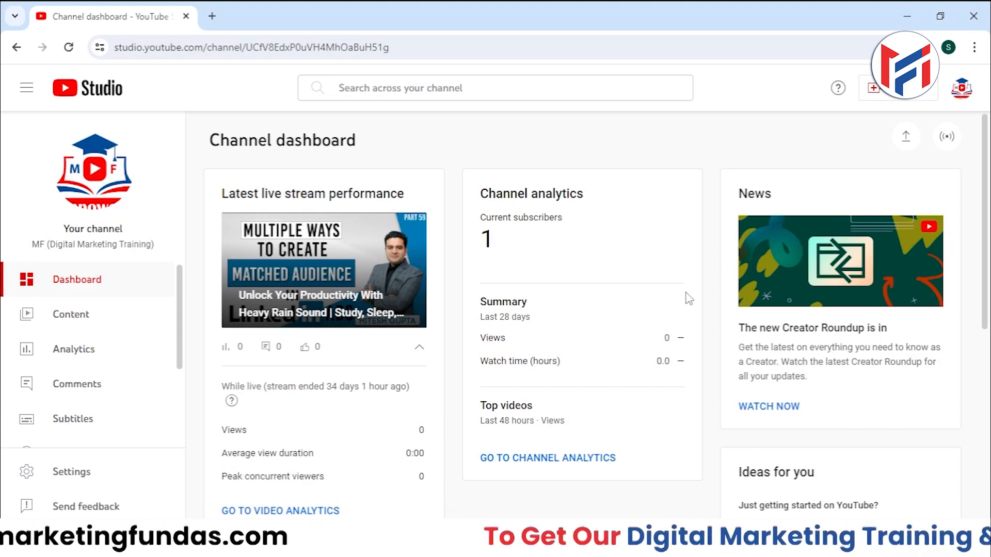
{"action": "left_click", "coordinate": [77, 314]}
{"action": "scroll", "coordinate": [289, 325], "scroll_direction": "down", "scroll_amount": 3}
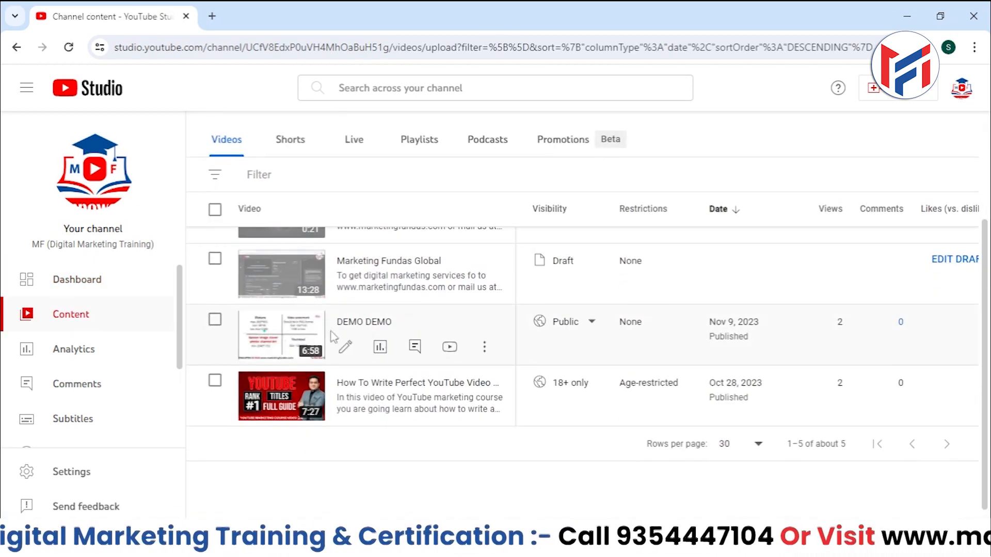
Step: Open the details page of the published video "How To Write Perfect YouTube Video Title" from the content list
{"action": "scroll", "coordinate": [345, 430], "scroll_direction": "up", "scroll_amount": 5}
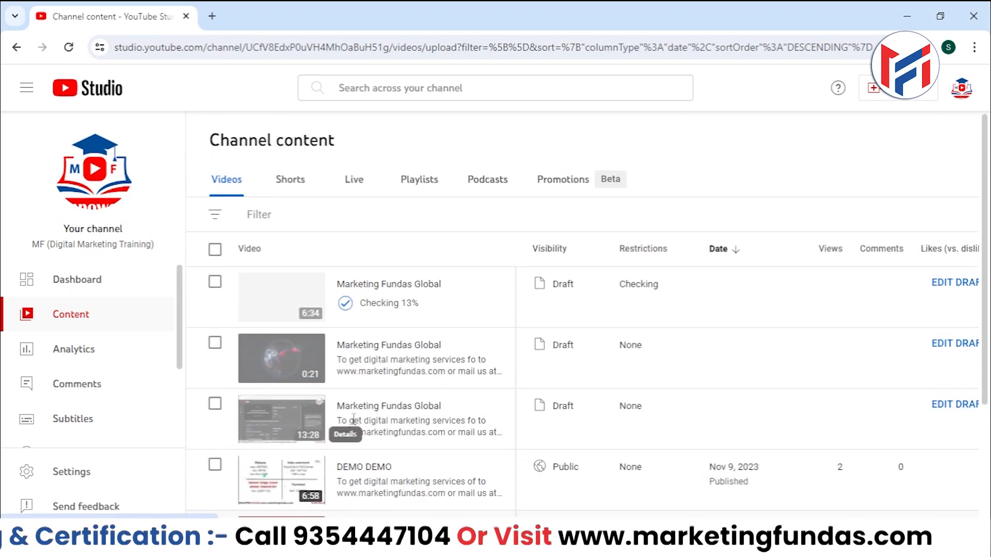
{"action": "scroll", "coordinate": [351, 429], "scroll_direction": "down", "scroll_amount": 5}
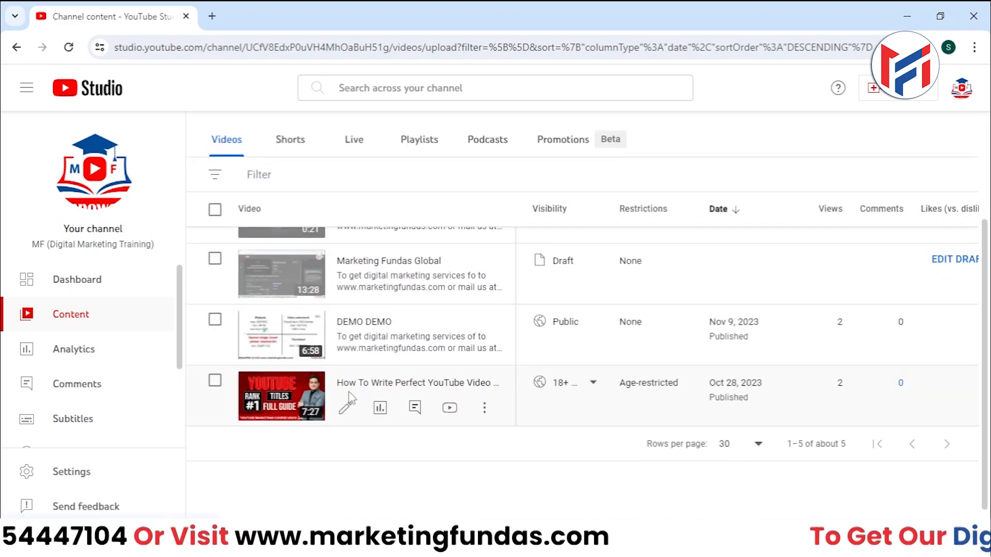
{"action": "left_click", "coordinate": [345, 409]}
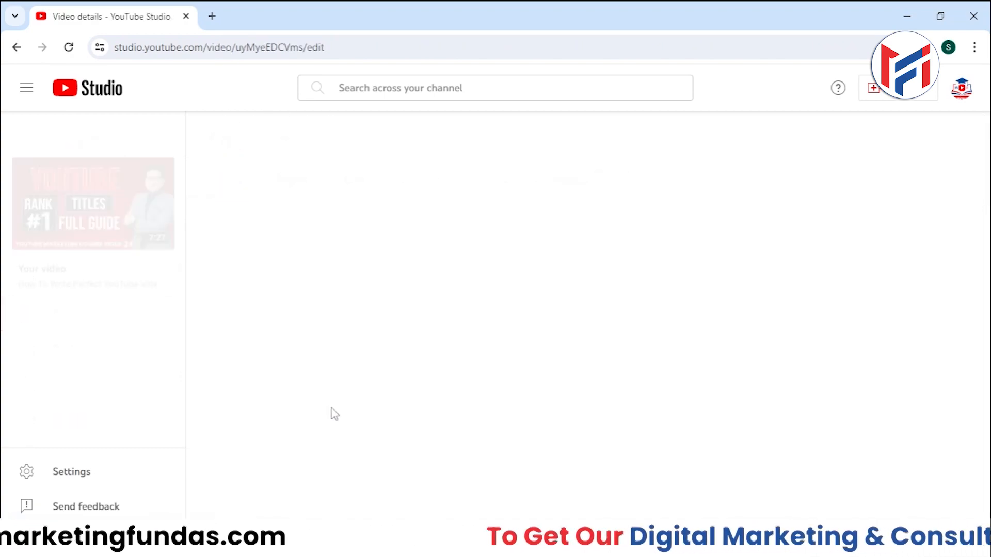
{"action": "scroll", "coordinate": [144, 380], "scroll_direction": "down", "scroll_amount": 2}
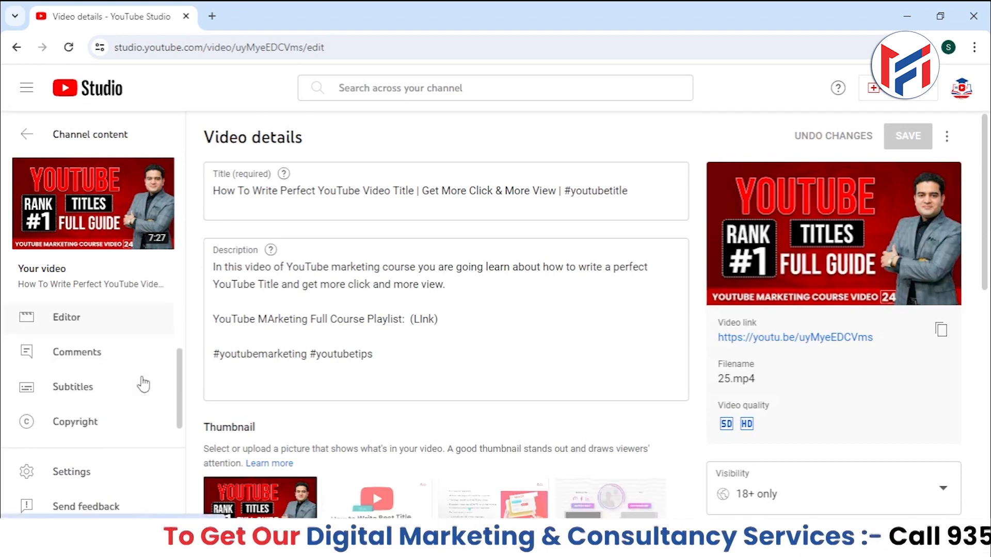
{"action": "scroll", "coordinate": [144, 384], "scroll_direction": "up", "scroll_amount": 2}
{"action": "scroll", "coordinate": [143, 384], "scroll_direction": "down", "scroll_amount": 2}
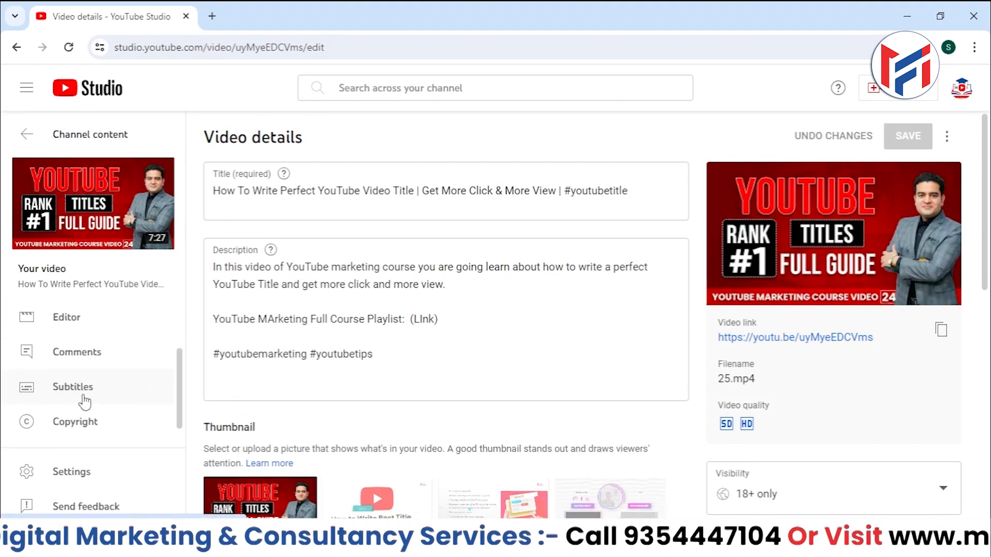
Step: Open this video's subtitles page and examine the listed languages, automatic captions, and title and description status
{"action": "left_click", "coordinate": [82, 395]}
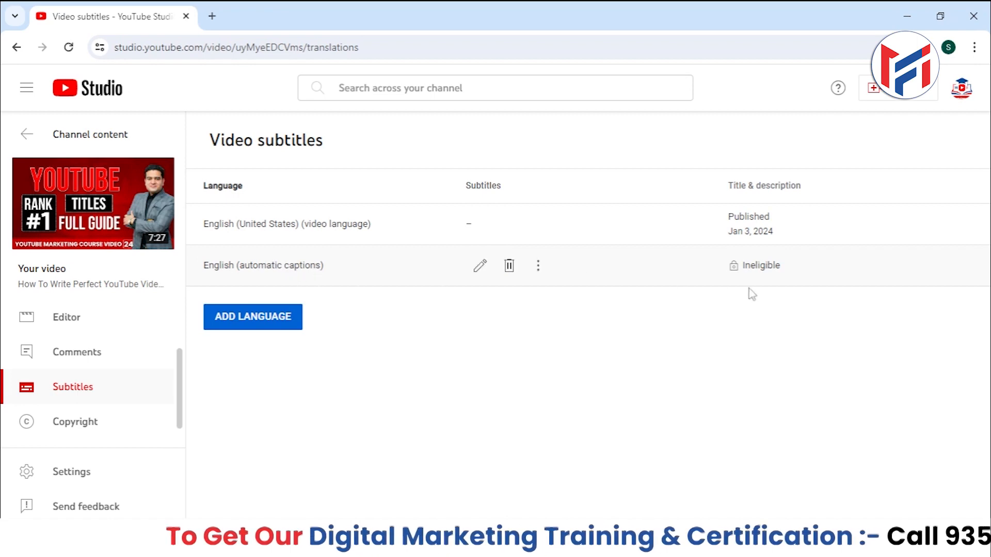
{"action": "mouse_move", "coordinate": [752, 268]}
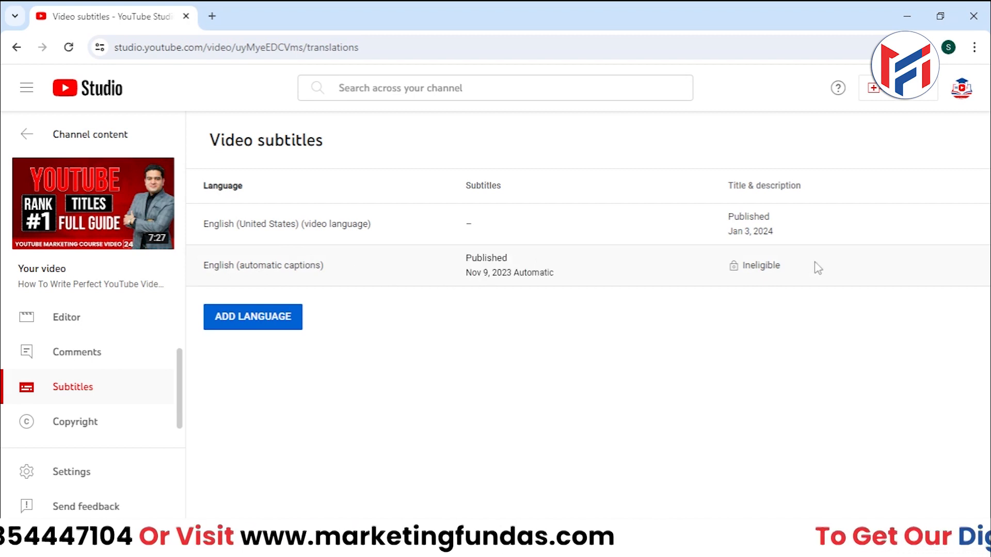
{"action": "mouse_move", "coordinate": [786, 279]}
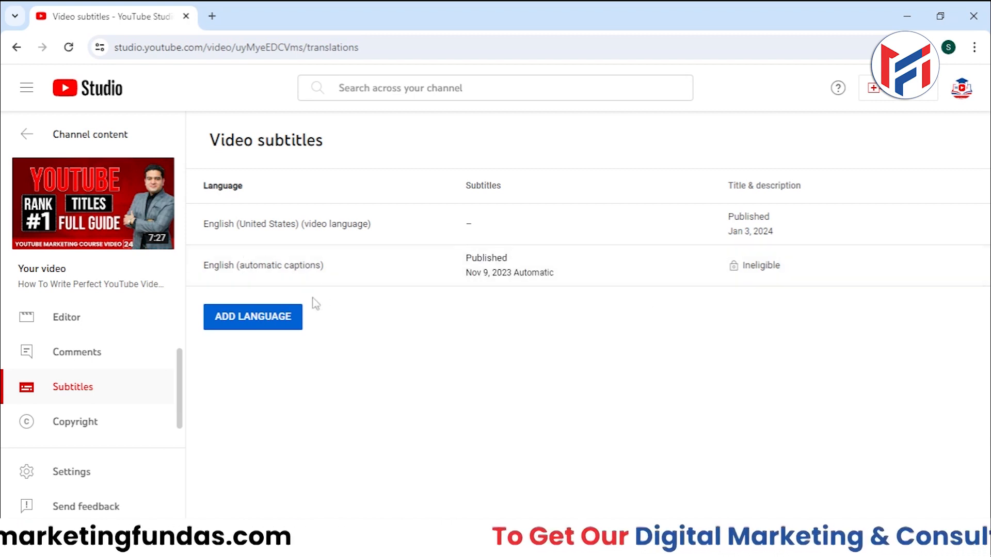
{"action": "scroll", "coordinate": [163, 372], "scroll_direction": "up", "scroll_amount": 2}
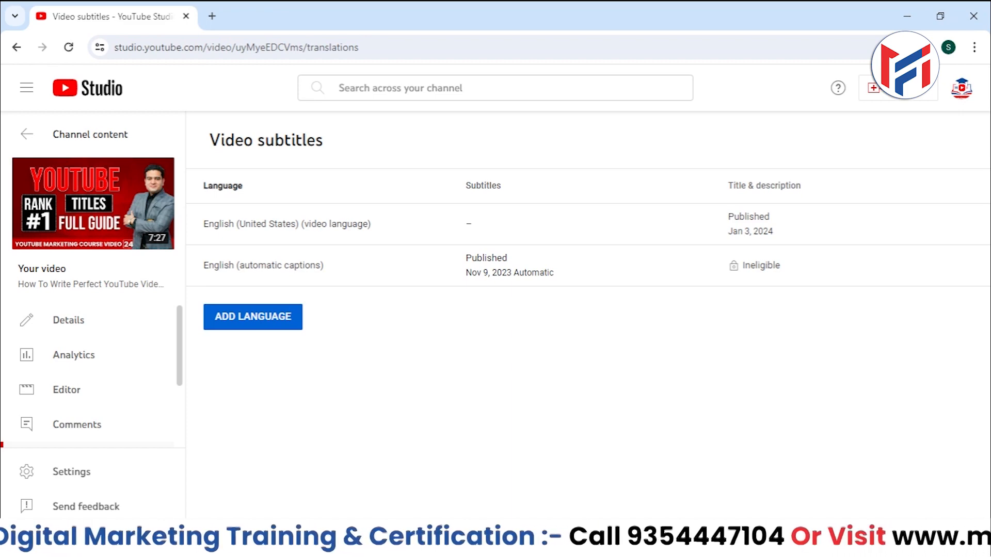
Step: Switch to the other Chrome window and look over the Marketing Fundas Global channel's video list
{"action": "mouse_move", "coordinate": [475, 544]}
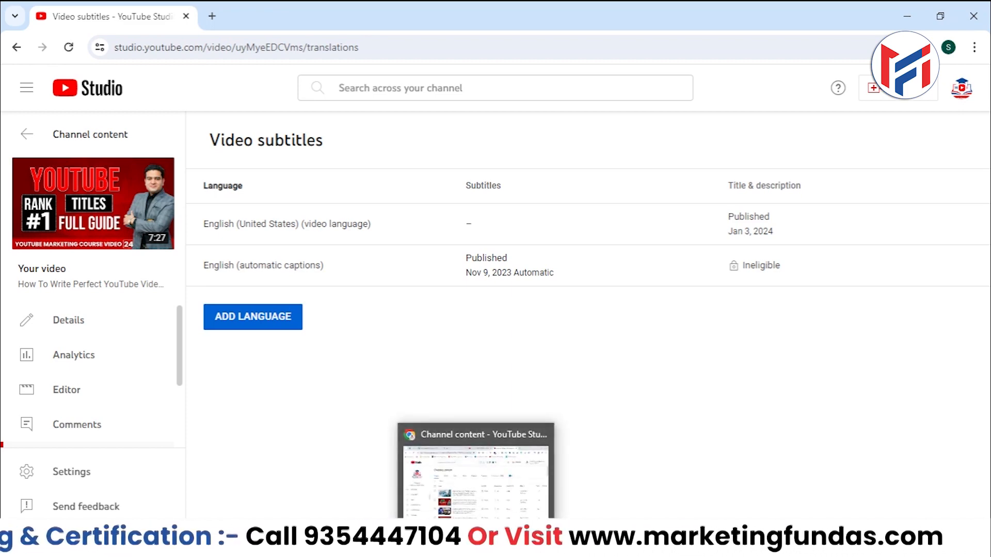
{"action": "left_click", "coordinate": [475, 479]}
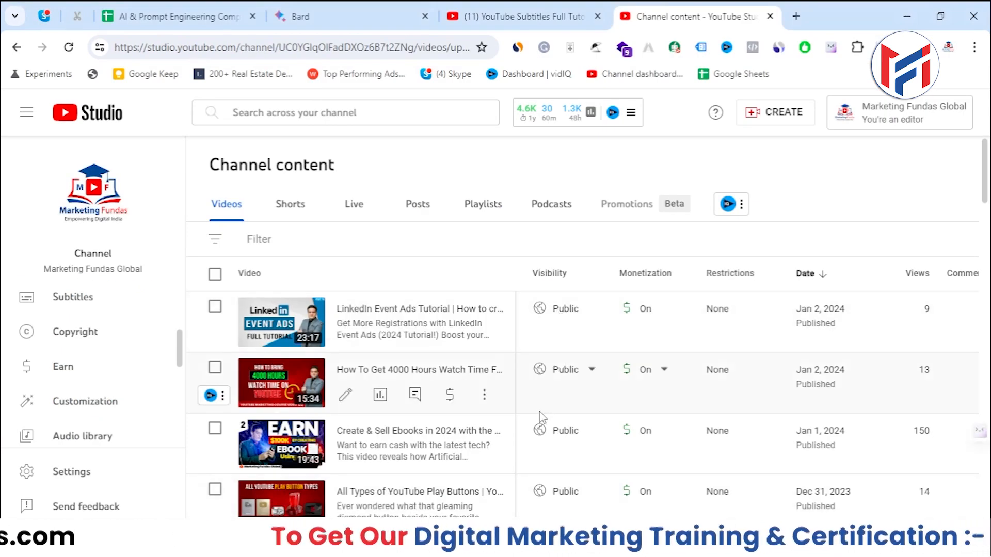
{"action": "scroll", "coordinate": [539, 410], "scroll_direction": "down", "scroll_amount": 1}
{"action": "scroll", "coordinate": [537, 416], "scroll_direction": "up", "scroll_amount": 3}
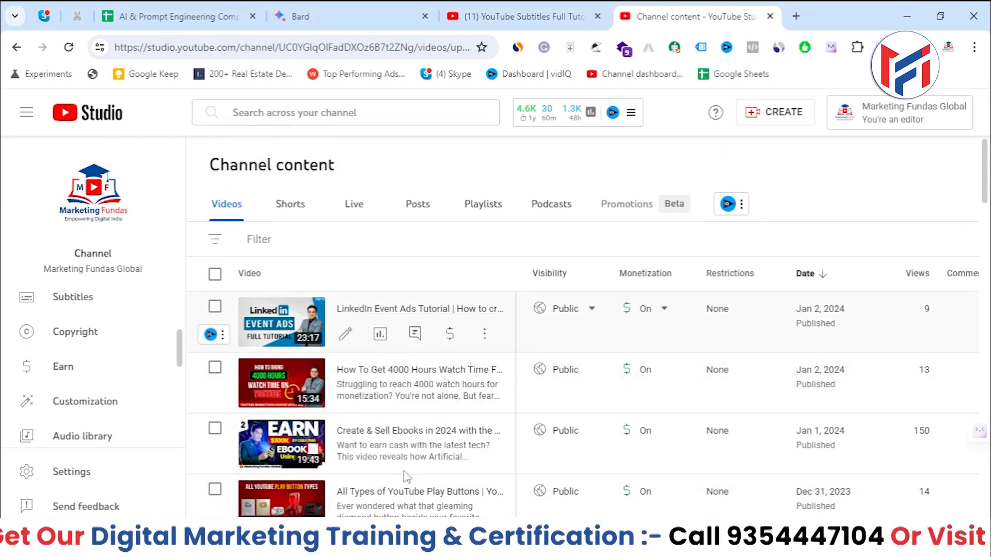
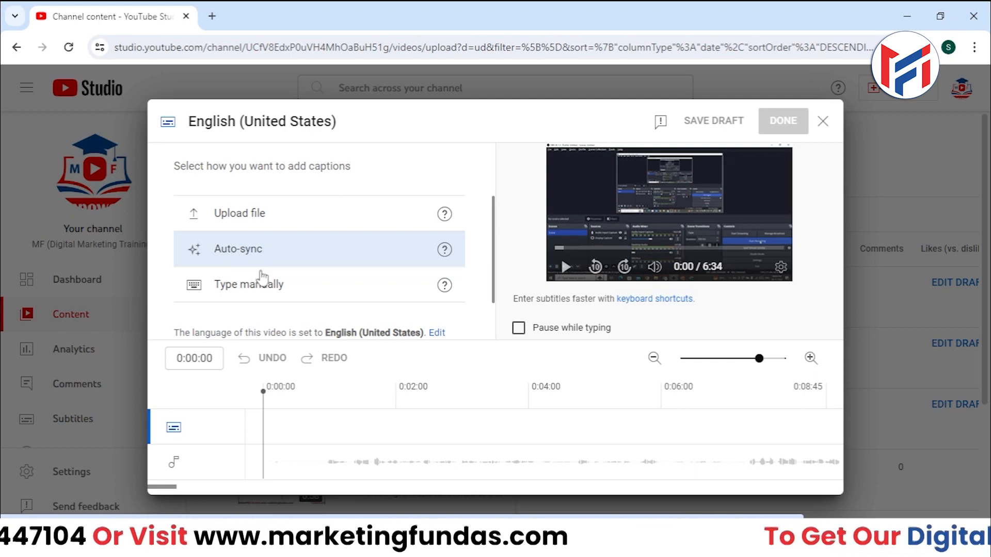
Step: Choose Auto-sync for the English (United States) subtitles, dismiss the tip, and finish without entering any text
{"action": "left_click", "coordinate": [302, 258]}
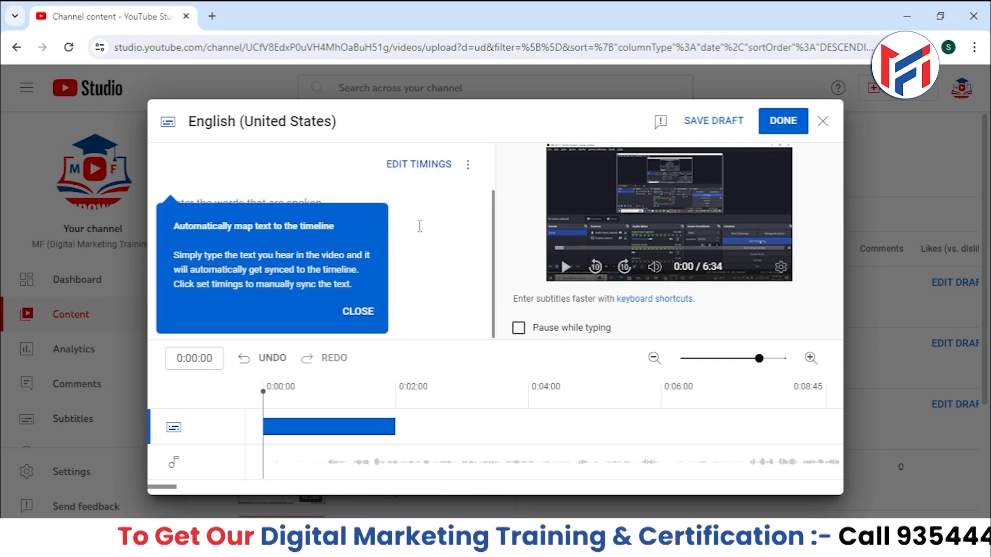
{"action": "left_click", "coordinate": [357, 311]}
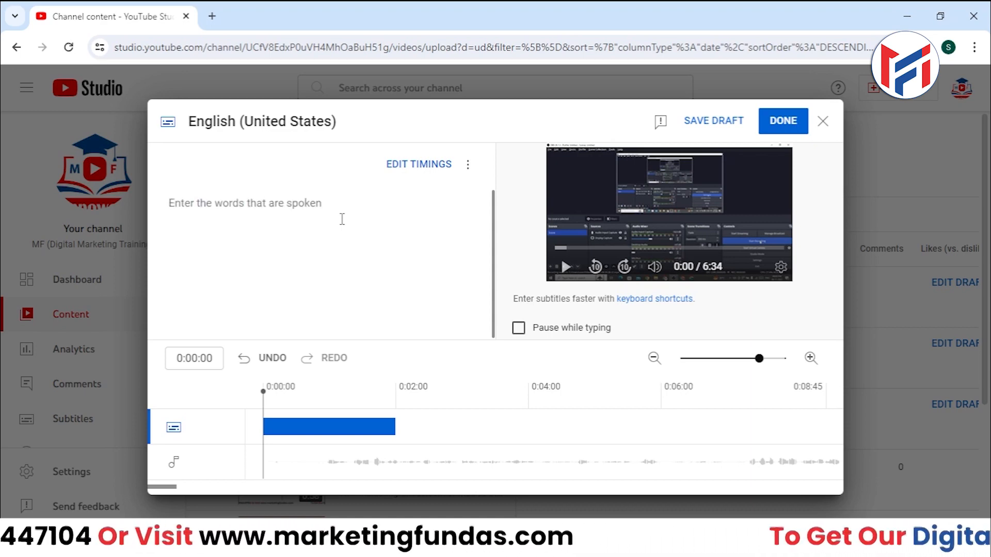
{"action": "left_click", "coordinate": [774, 119]}
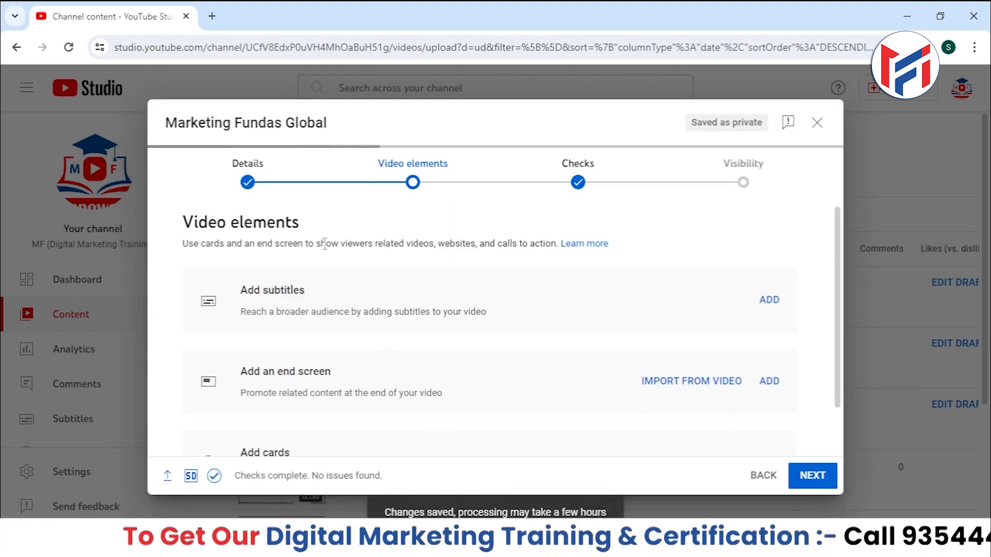
Step: Reopen the English (United States) subtitles as text, preview the first seconds of the video, and finish with the text left empty
{"action": "left_click", "coordinate": [769, 299]}
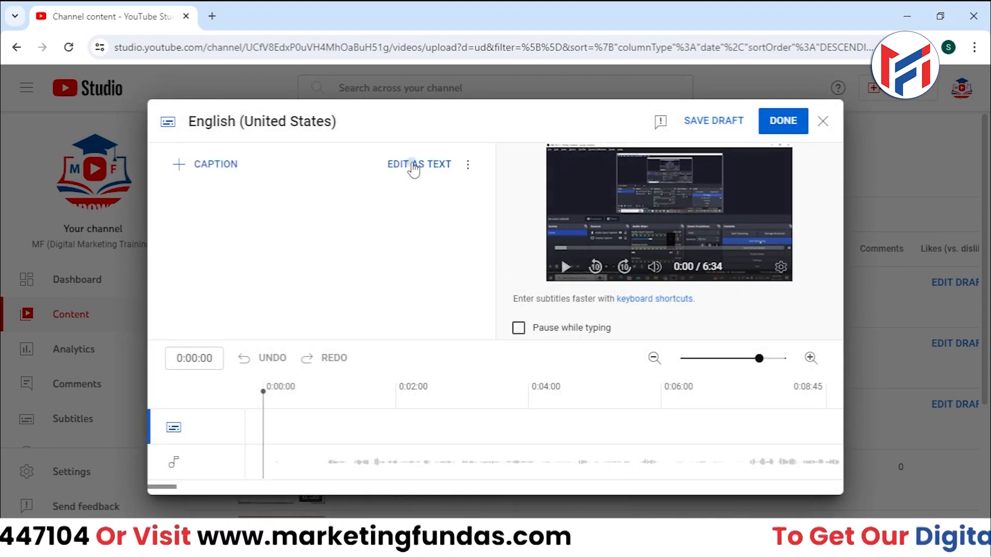
{"action": "left_click", "coordinate": [410, 166]}
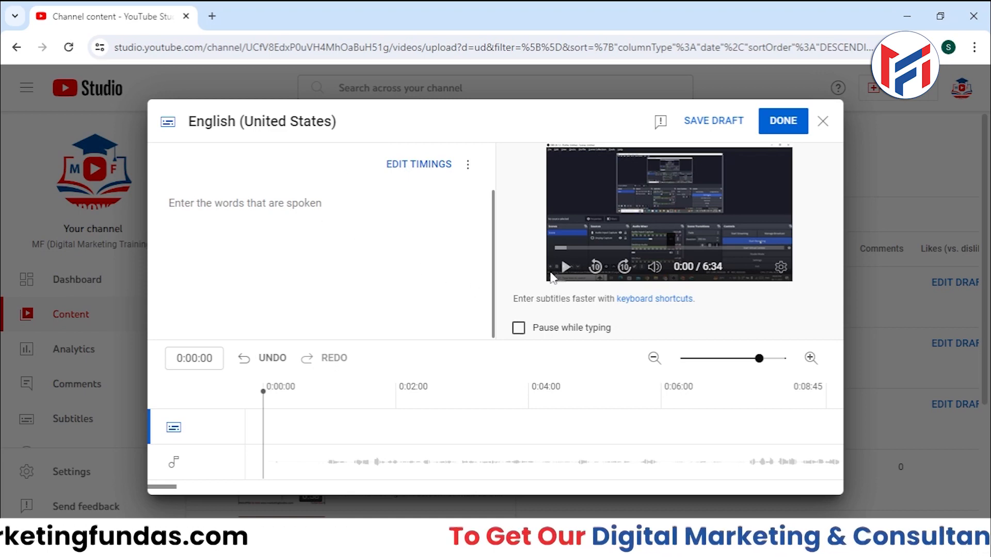
{"action": "left_click", "coordinate": [565, 267]}
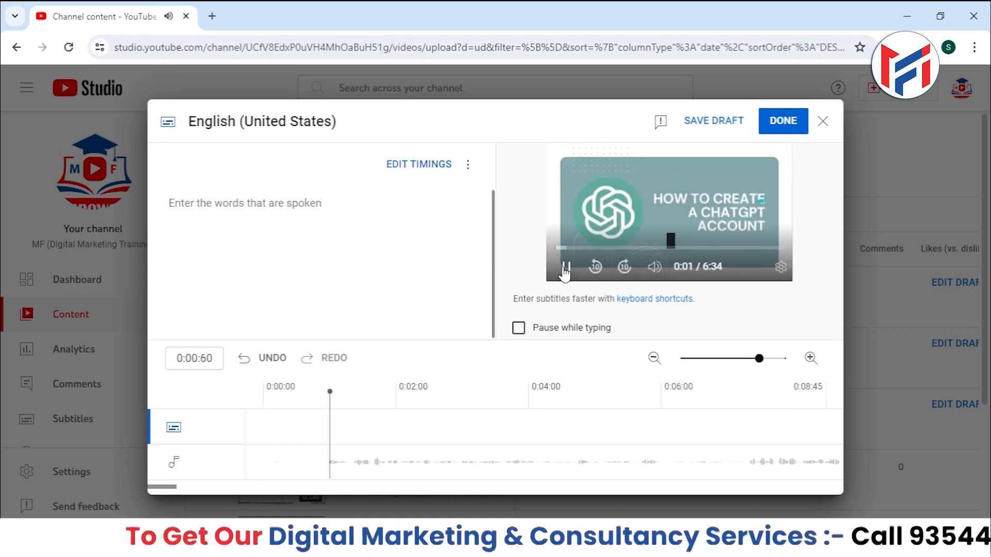
{"action": "left_click", "coordinate": [565, 267]}
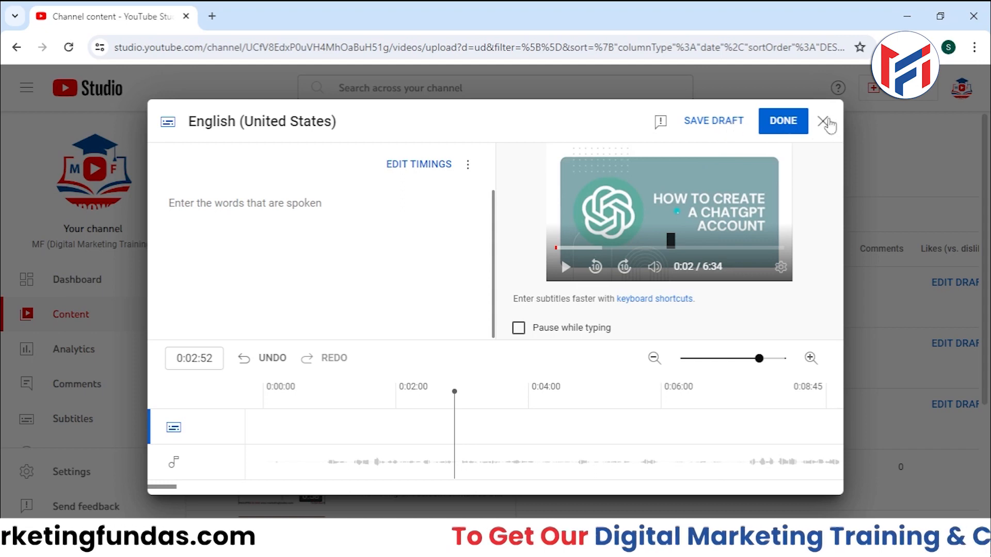
{"action": "left_click", "coordinate": [733, 124]}
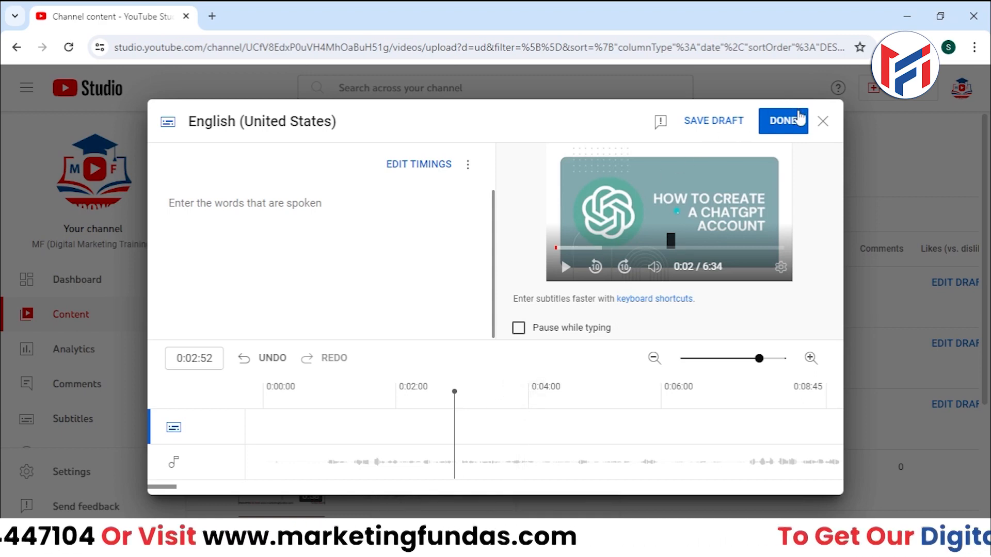
{"action": "left_click", "coordinate": [798, 118]}
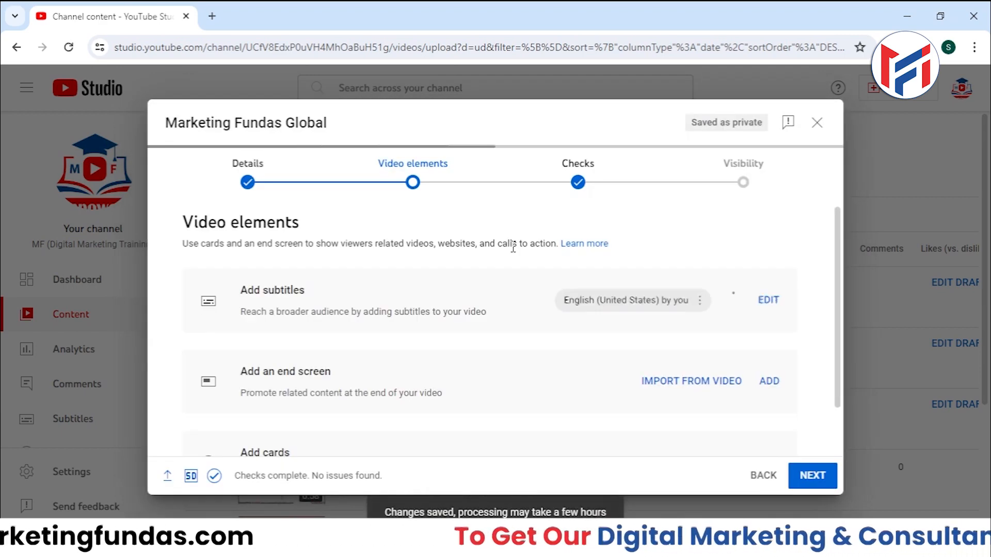
Step: Return to the upload's Details stage and set the video language to Hindi in the additional options
{"action": "left_click", "coordinate": [236, 190]}
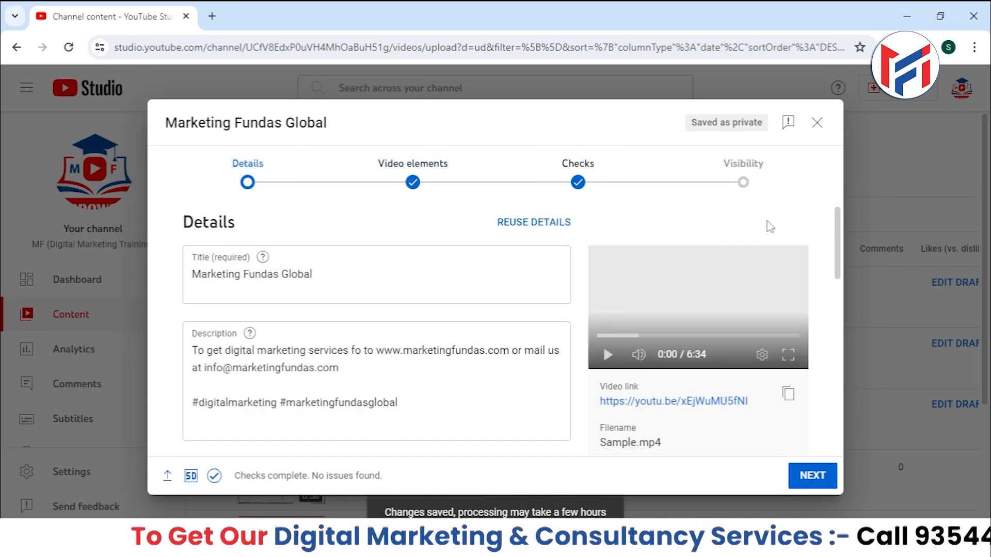
{"action": "scroll", "coordinate": [843, 236], "scroll_direction": "down", "scroll_amount": 10}
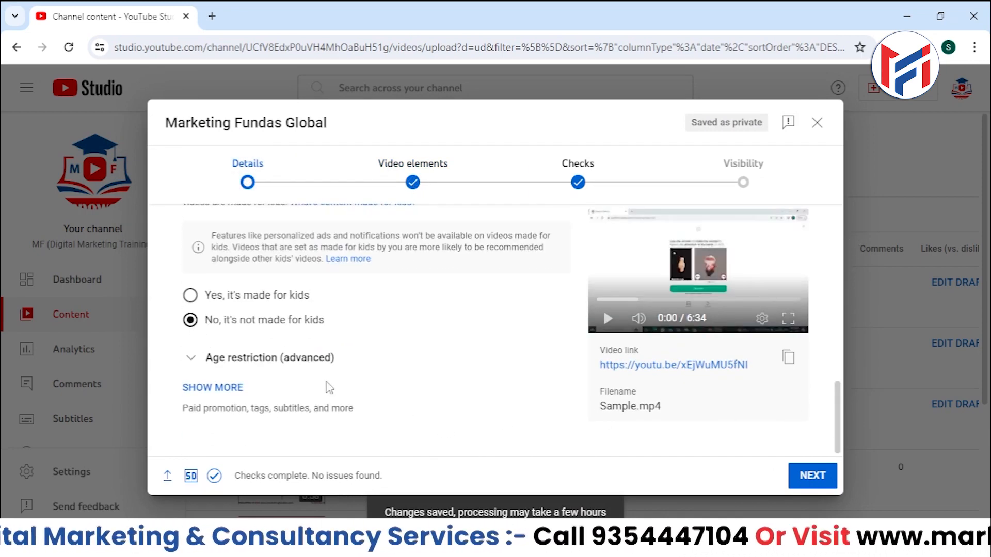
{"action": "left_click", "coordinate": [222, 387]}
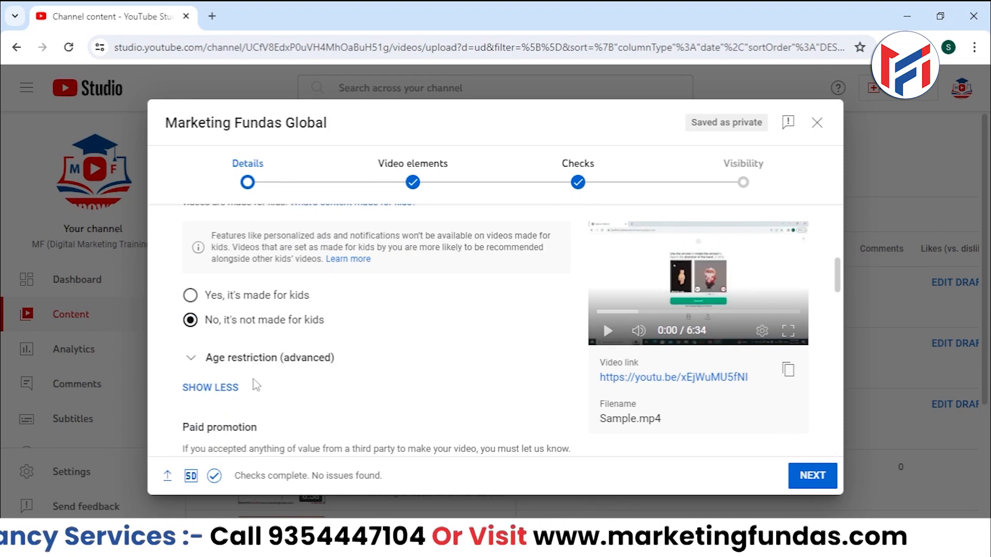
{"action": "scroll", "coordinate": [279, 392], "scroll_direction": "down", "scroll_amount": 12}
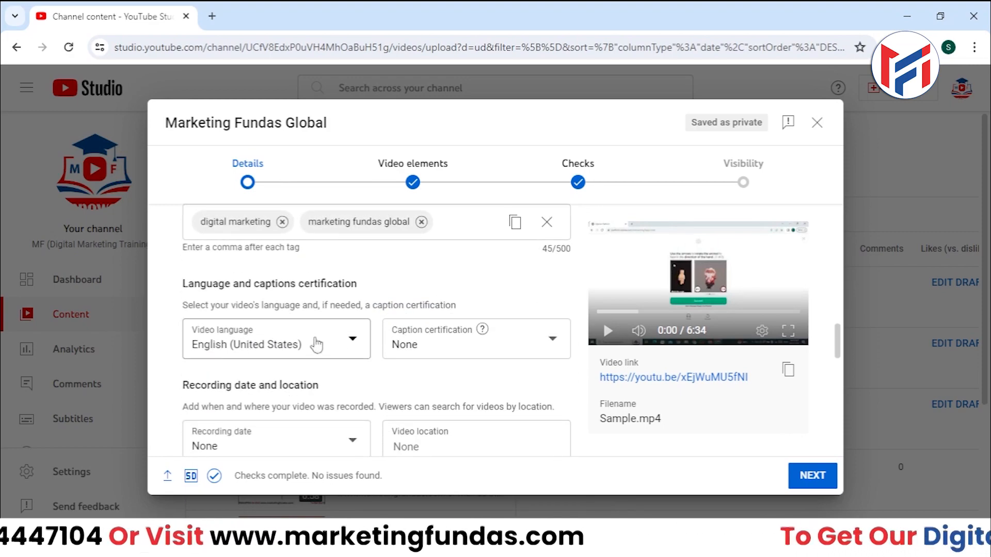
{"action": "left_click", "coordinate": [355, 340]}
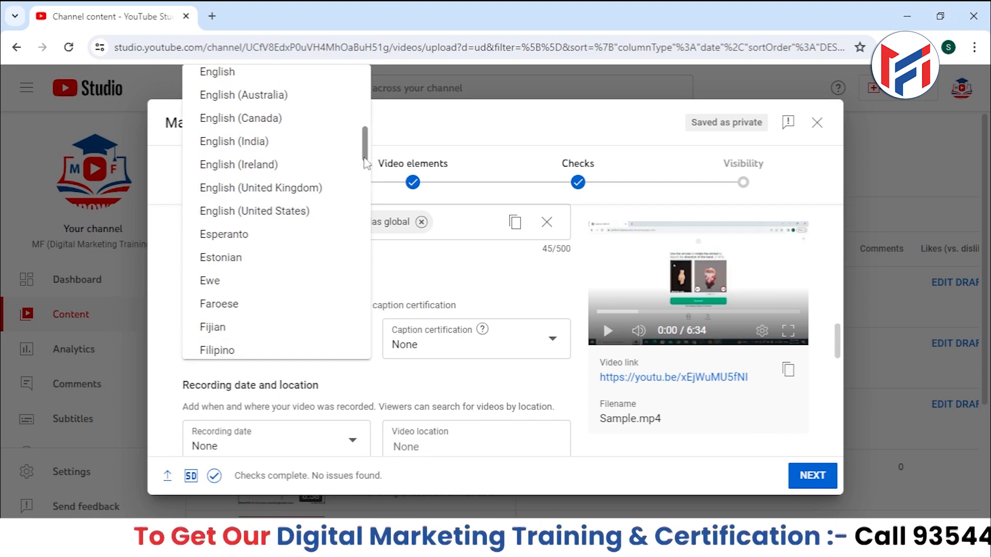
{"action": "left_click_drag", "start_coordinate": [365, 162], "coordinate": [366, 191]}
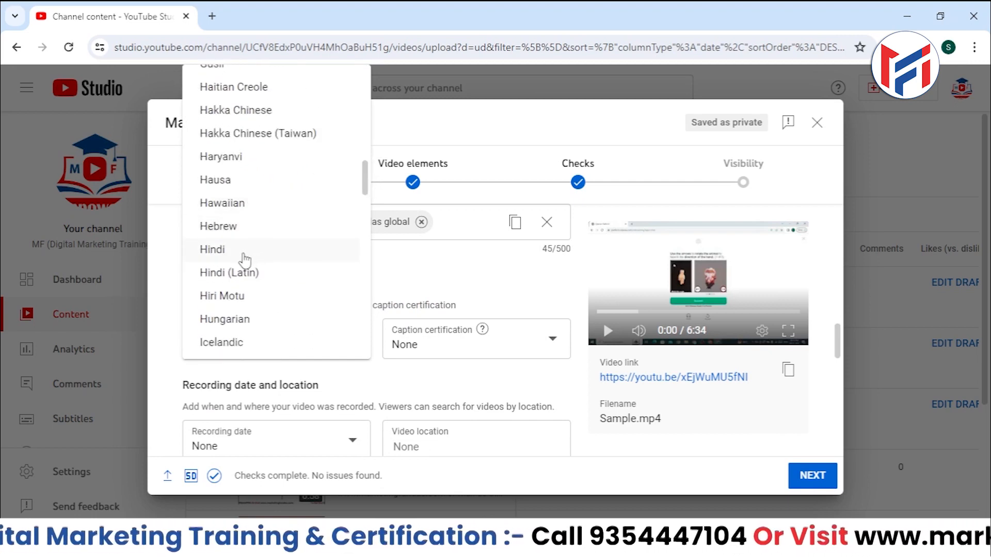
{"action": "left_click", "coordinate": [244, 250]}
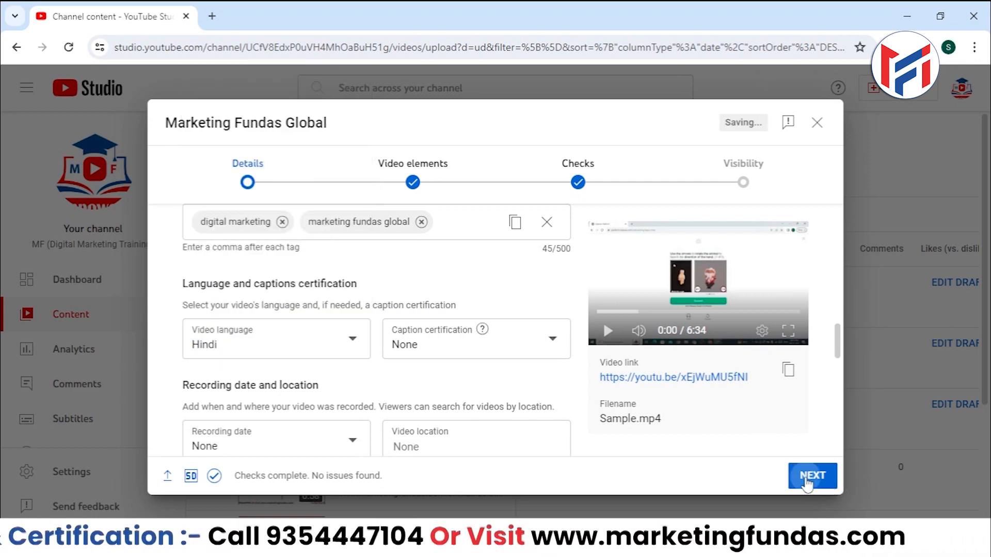
Step: Advance to Video elements, open the Hindi subtitles for editing, and review the generated captions and their timings
{"action": "left_click", "coordinate": [806, 479]}
{"action": "left_click", "coordinate": [768, 305]}
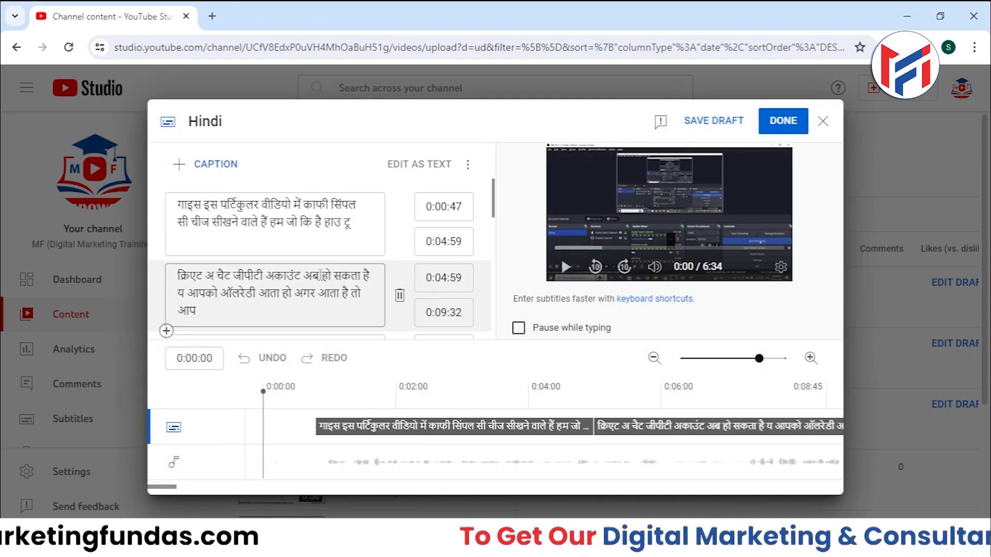
{"action": "scroll", "coordinate": [366, 252], "scroll_direction": "down", "scroll_amount": 15}
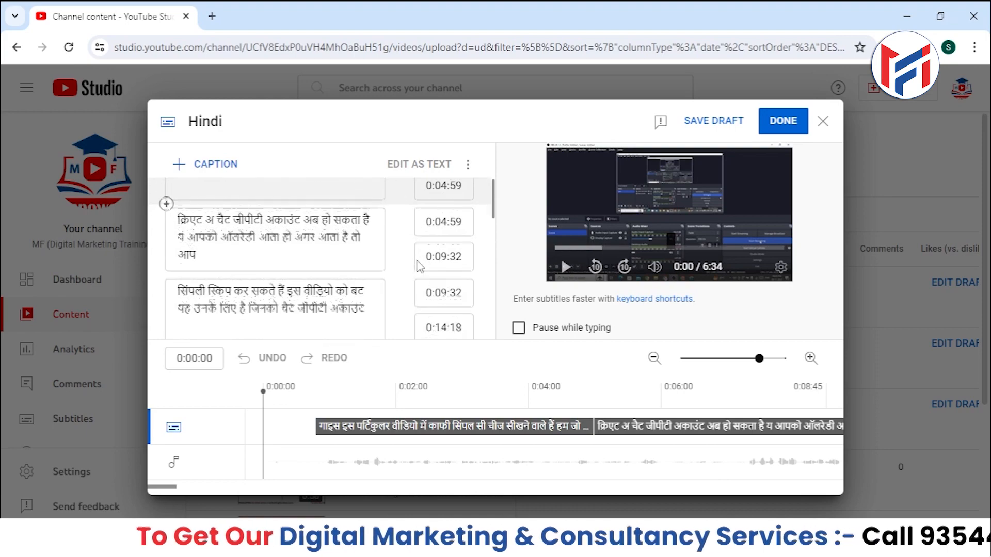
{"action": "scroll", "coordinate": [418, 261], "scroll_direction": "down", "scroll_amount": 3}
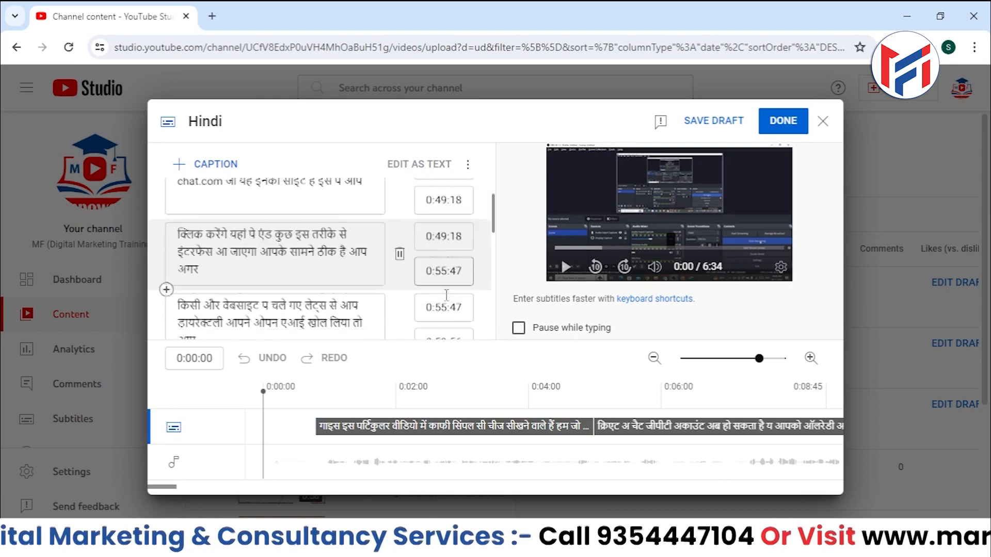
{"action": "scroll", "coordinate": [386, 279], "scroll_direction": "up", "scroll_amount": 1}
{"action": "scroll", "coordinate": [386, 280], "scroll_direction": "up", "scroll_amount": 15}
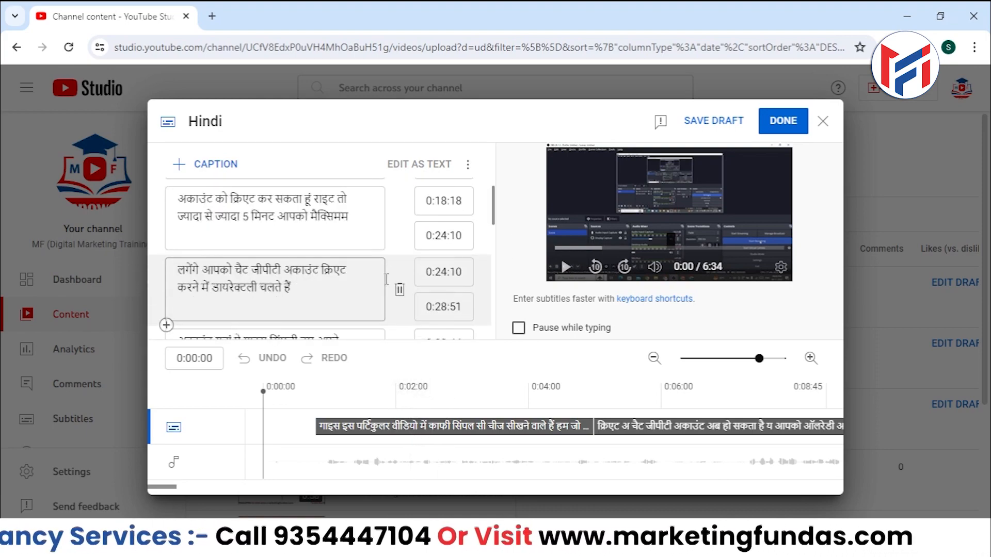
Step: Insert an empty caption at 0:00:00 in the Hindi subtitles, and select the caption that follows it on the timeline
{"action": "left_click", "coordinate": [215, 165]}
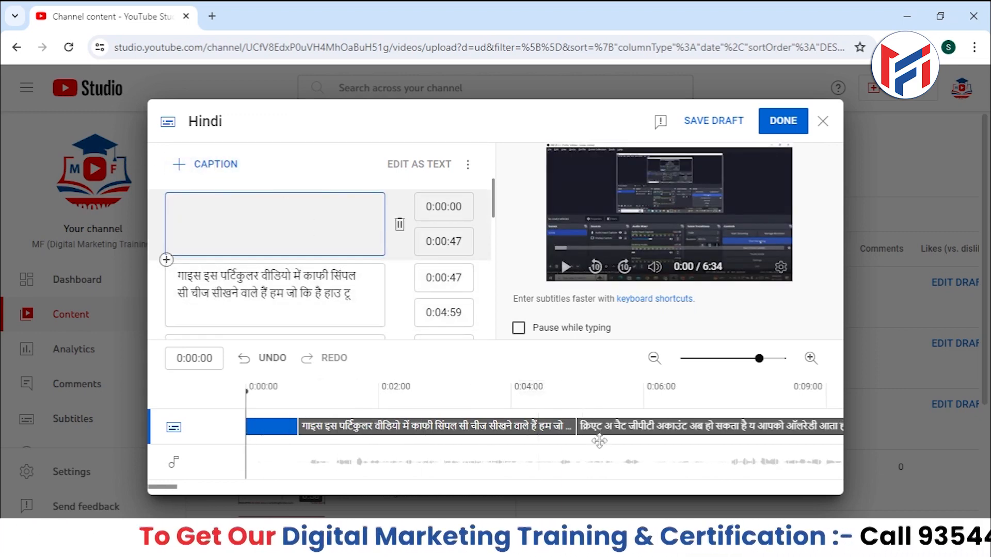
{"action": "left_click", "coordinate": [497, 426]}
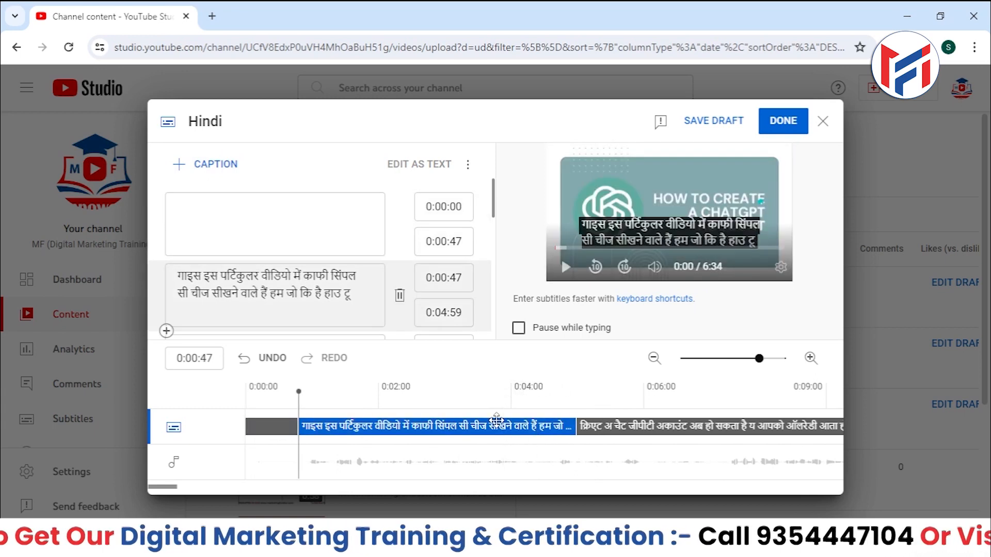
Step: Check the opening Hindi captions on the timeline, play the video from the start for about five seconds, and look through the caption list
{"action": "left_click", "coordinate": [632, 426]}
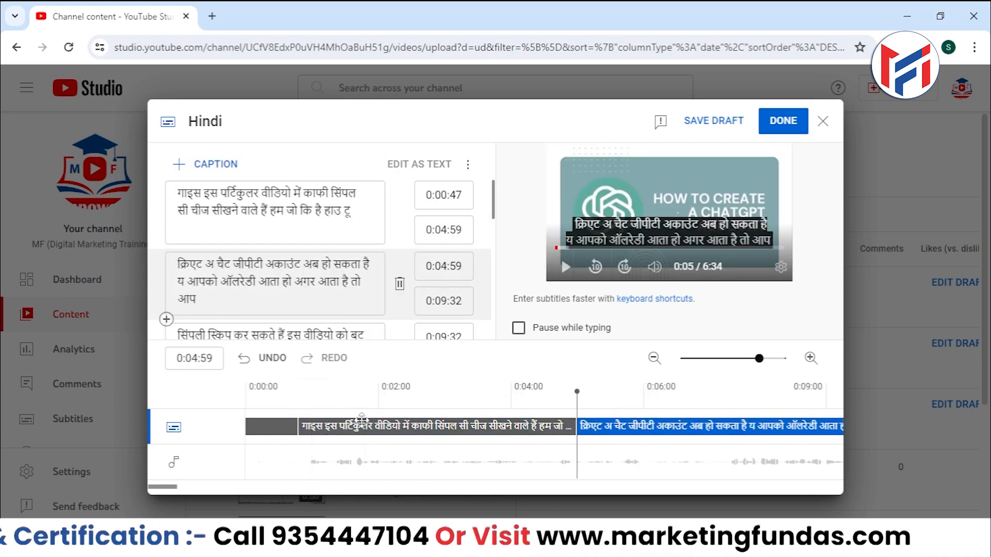
{"action": "left_click", "coordinate": [406, 429]}
{"action": "left_click", "coordinate": [670, 435]}
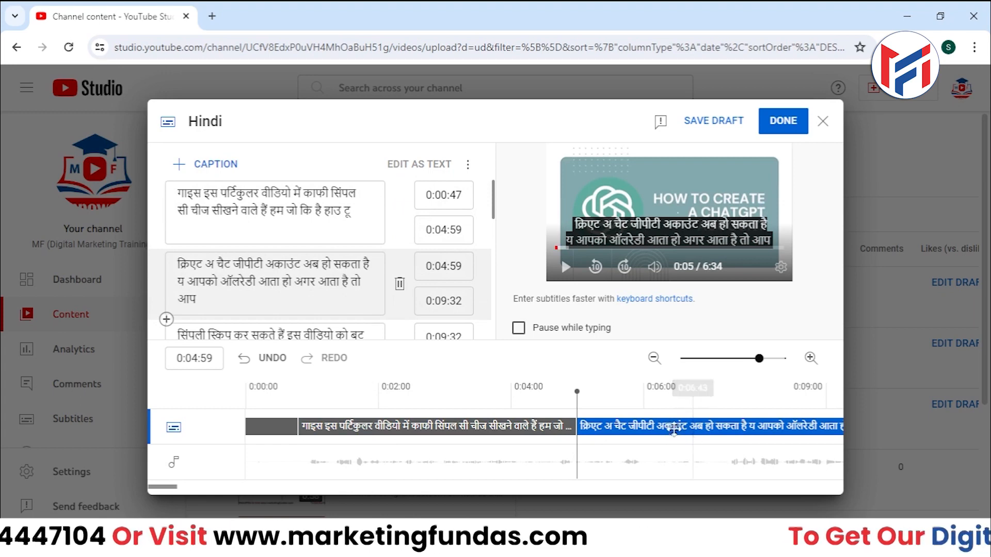
{"action": "left_click_drag", "start_coordinate": [576, 410], "coordinate": [210, 420]}
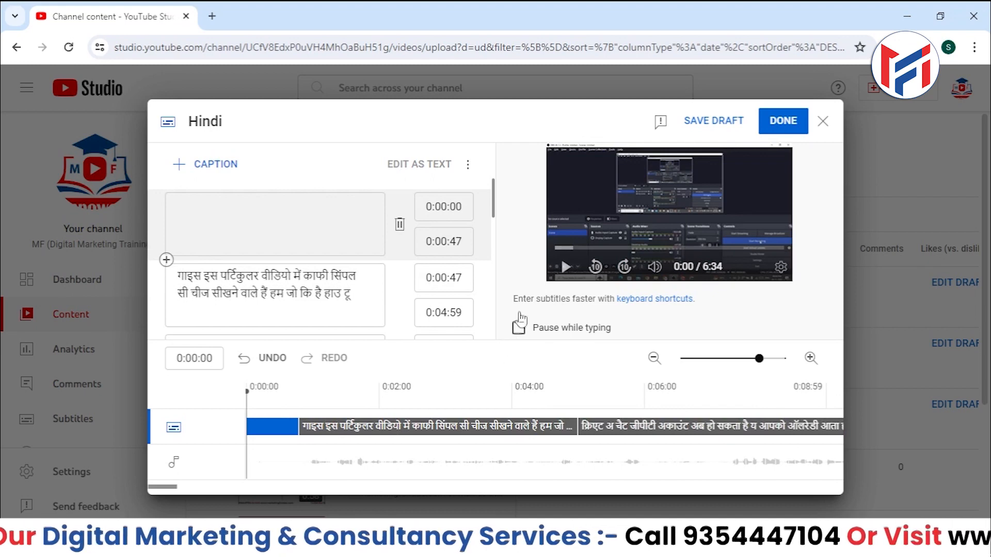
{"action": "left_click", "coordinate": [566, 267]}
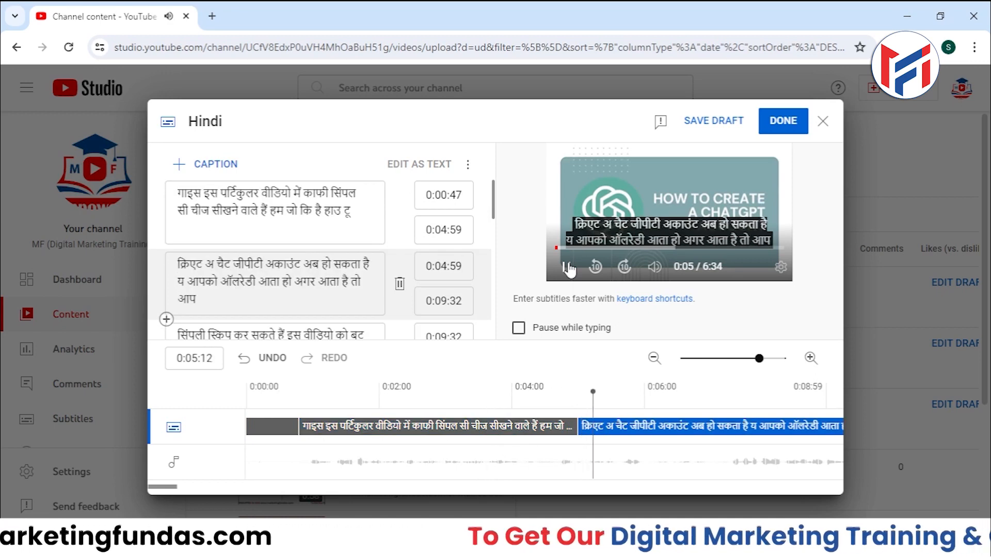
{"action": "left_click", "coordinate": [569, 269]}
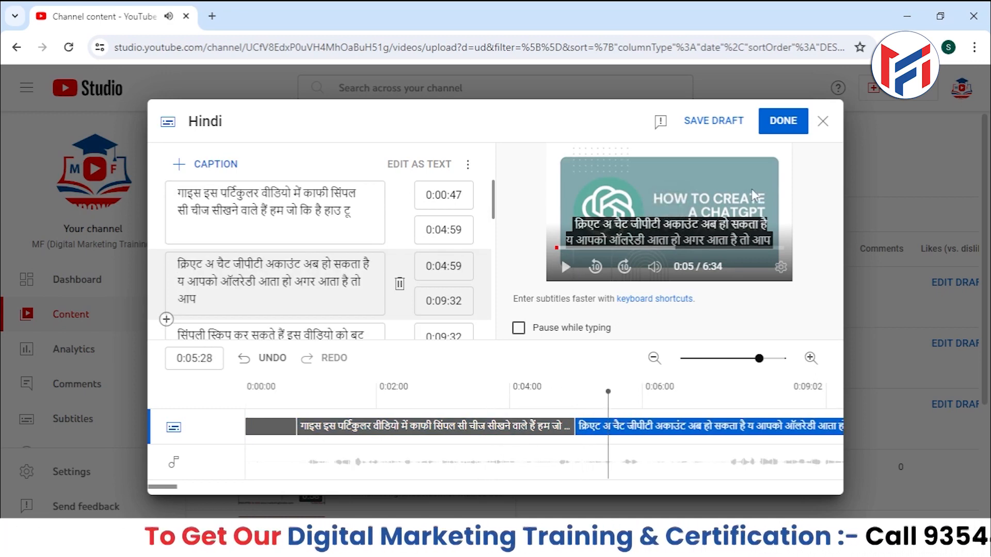
{"action": "left_click_drag", "start_coordinate": [493, 196], "coordinate": [494, 215]}
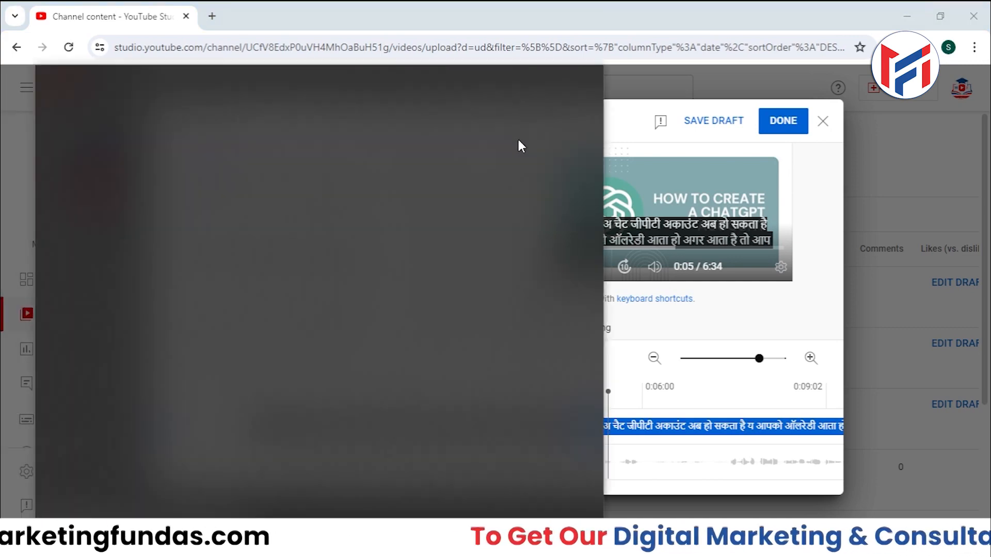
Step: Open a single blank Notepad document and place its window over the lower part of the Hindi subtitle editor
{"action": "type", "text": "note"}
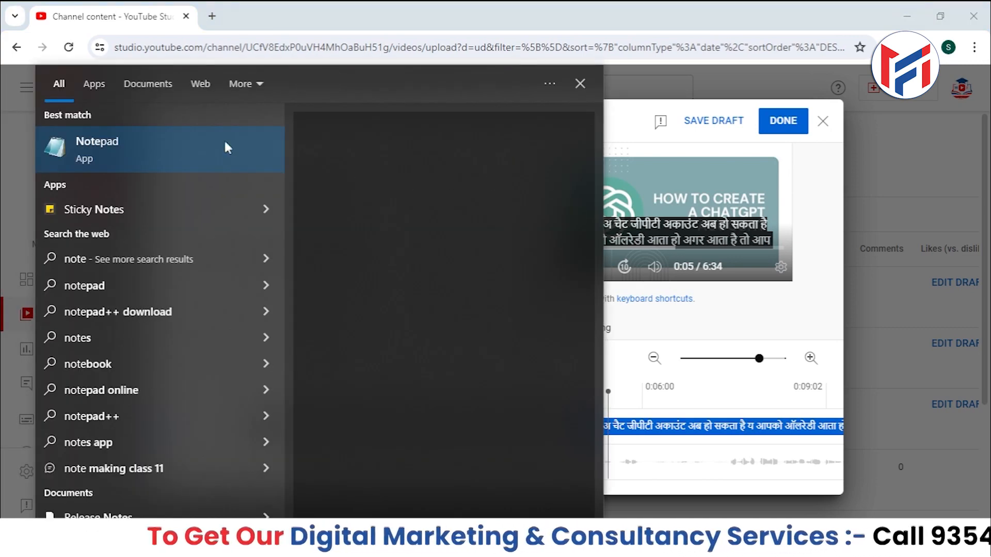
{"action": "left_click", "coordinate": [190, 136]}
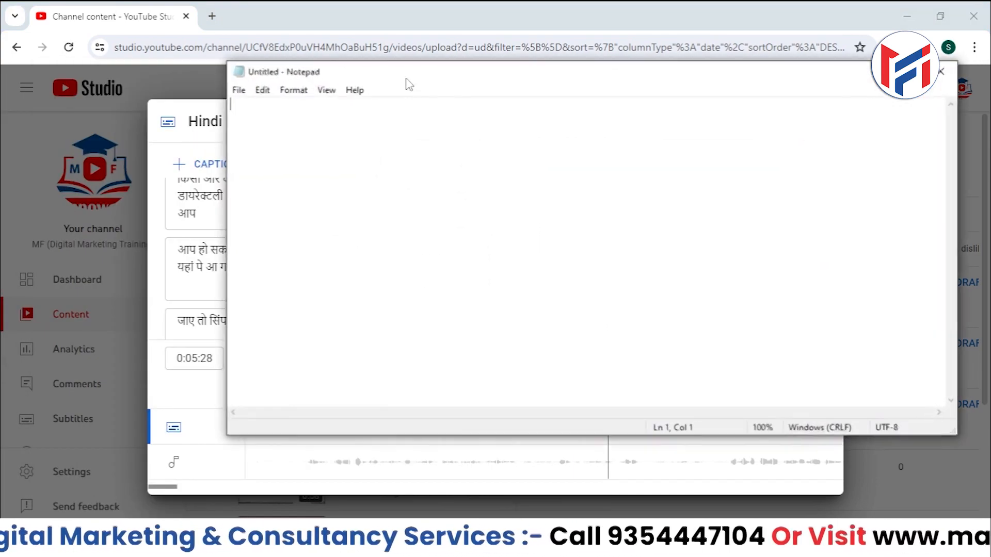
{"action": "left_click_drag", "start_coordinate": [409, 84], "coordinate": [556, 245]}
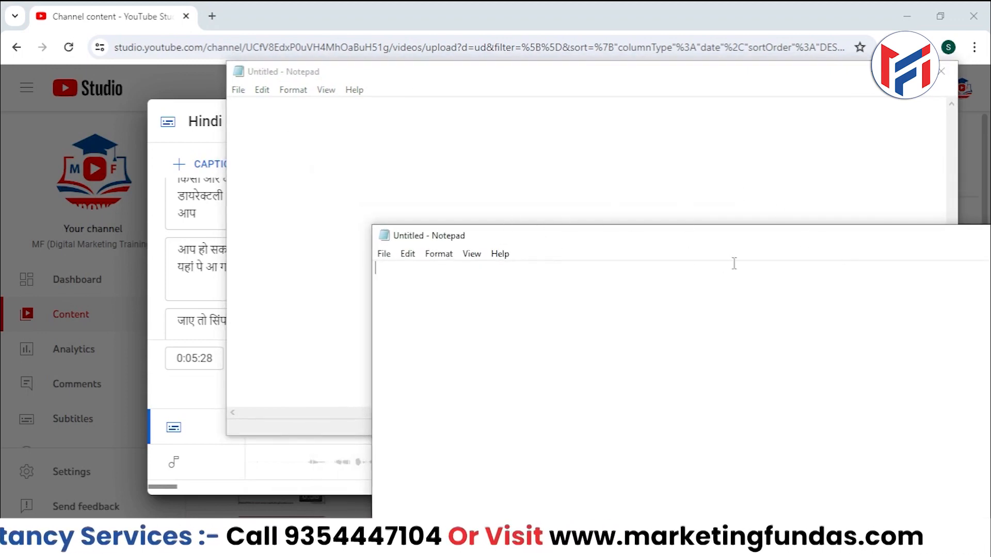
{"action": "left_click", "coordinate": [883, 210]}
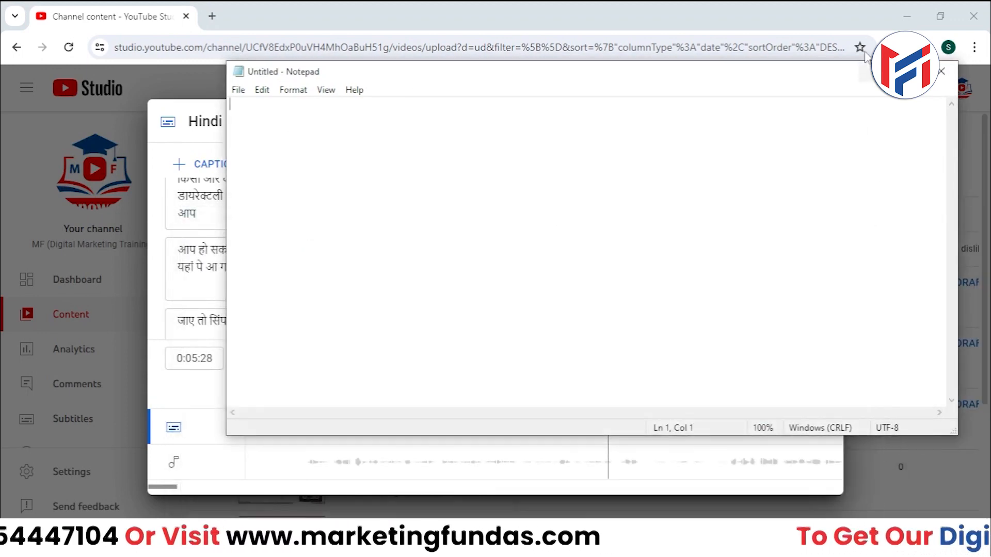
{"action": "left_click_drag", "start_coordinate": [814, 64], "coordinate": [746, 365]}
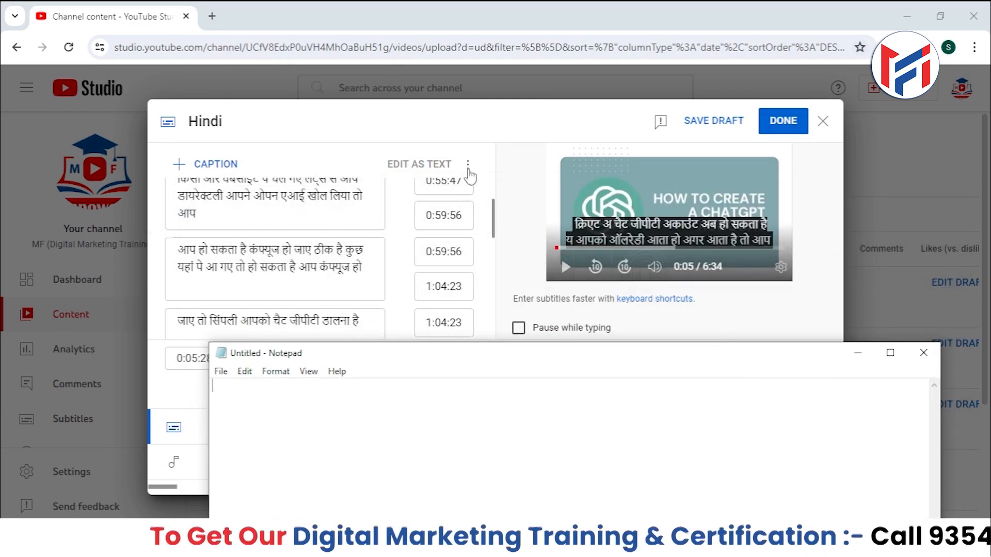
Step: Start a subtitle file upload for Hindi and examine the With timing and Without timing file types
{"action": "left_click", "coordinate": [468, 174]}
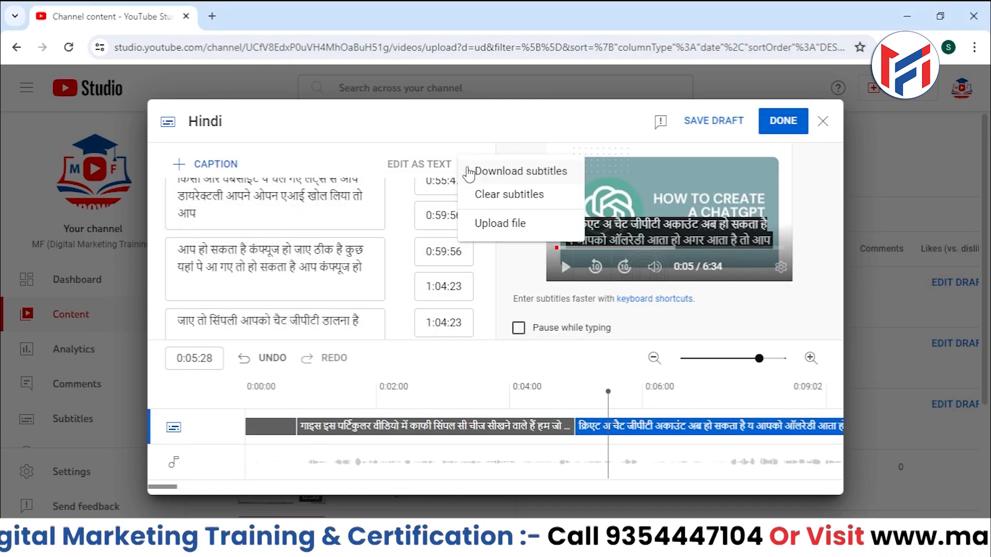
{"action": "left_click", "coordinate": [516, 225]}
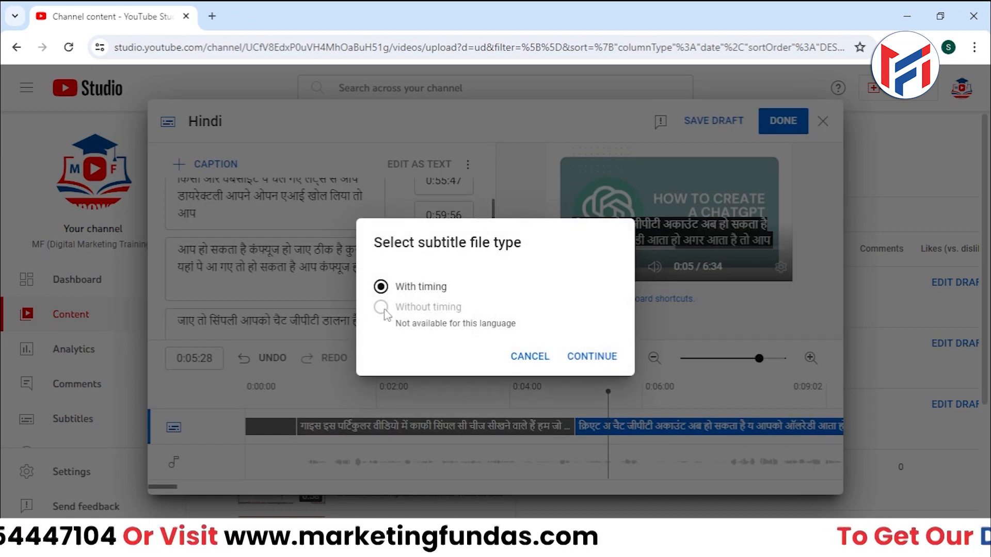
{"action": "left_click", "coordinate": [392, 287]}
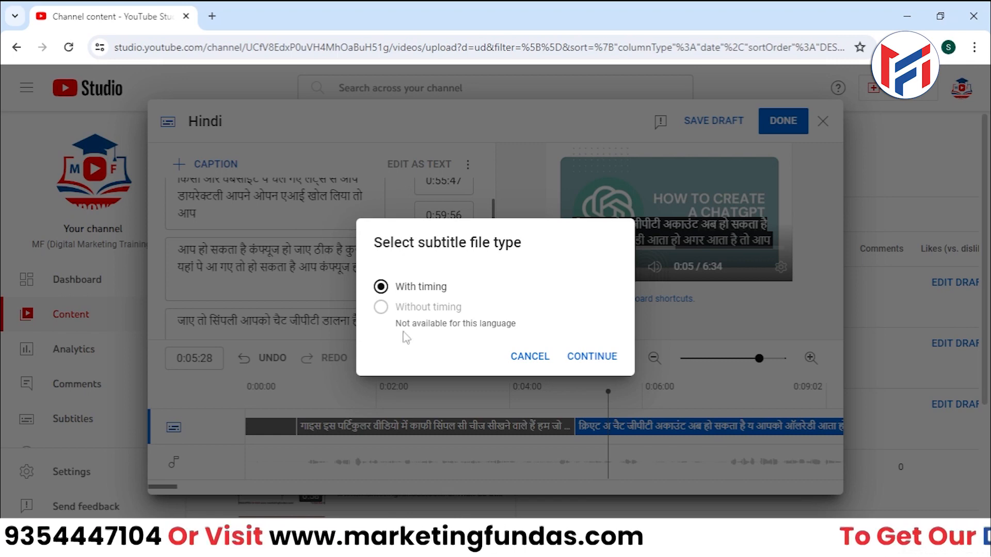
{"action": "left_click", "coordinate": [386, 312]}
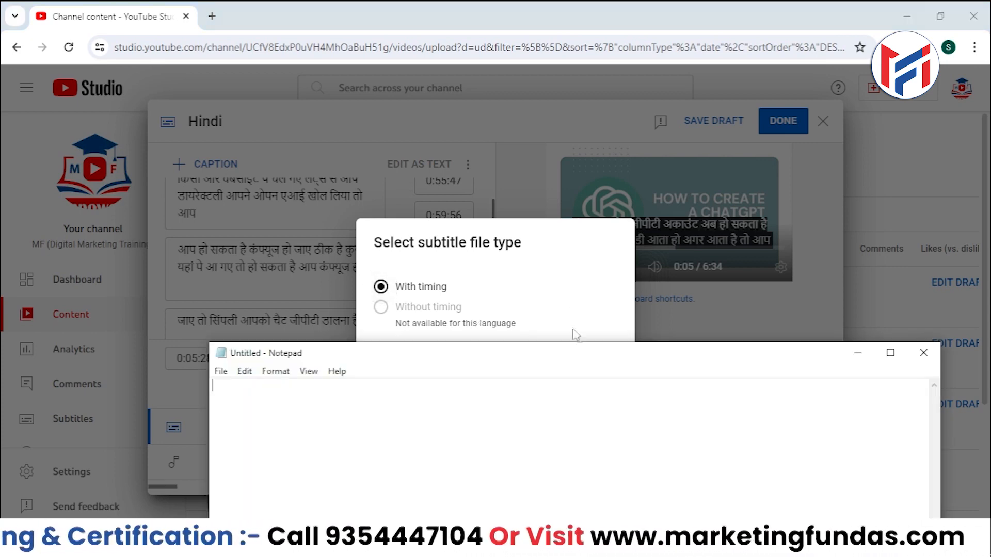
Step: Move and narrow the blank Notepad window so it sits beside the subtitle file type dialog, and cancel the file upload
{"action": "left_click_drag", "start_coordinate": [698, 351], "coordinate": [901, 172]}
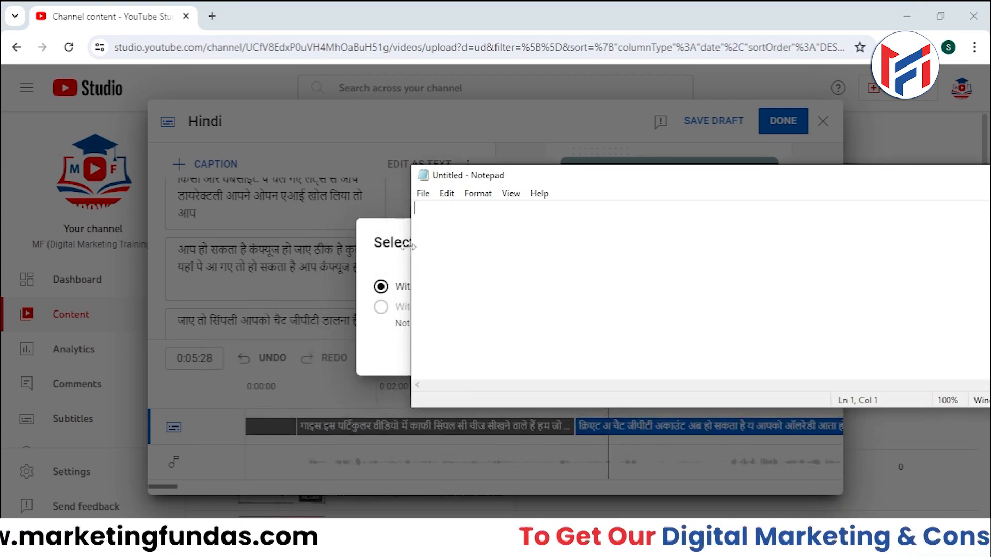
{"action": "left_click_drag", "start_coordinate": [408, 247], "coordinate": [643, 260]}
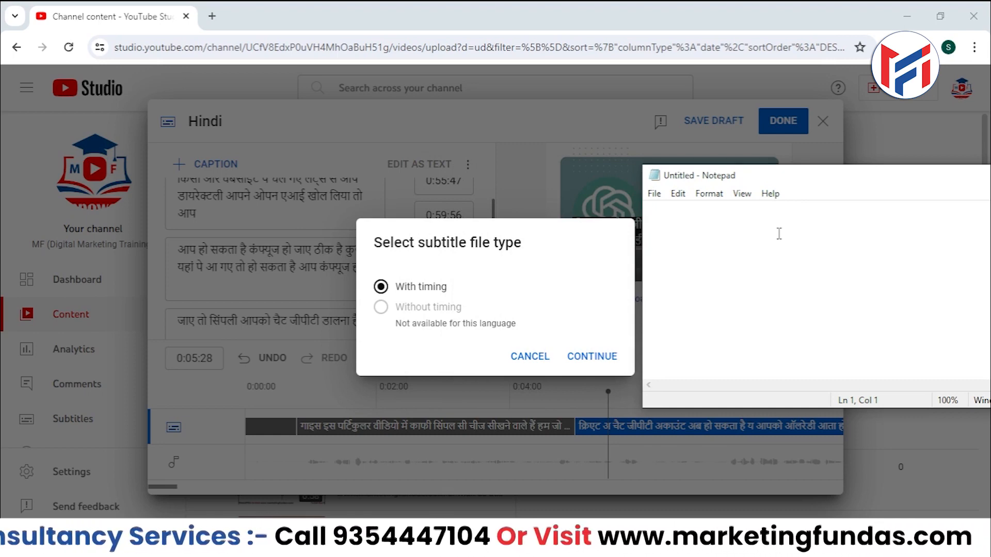
{"action": "type", "text": "1"}
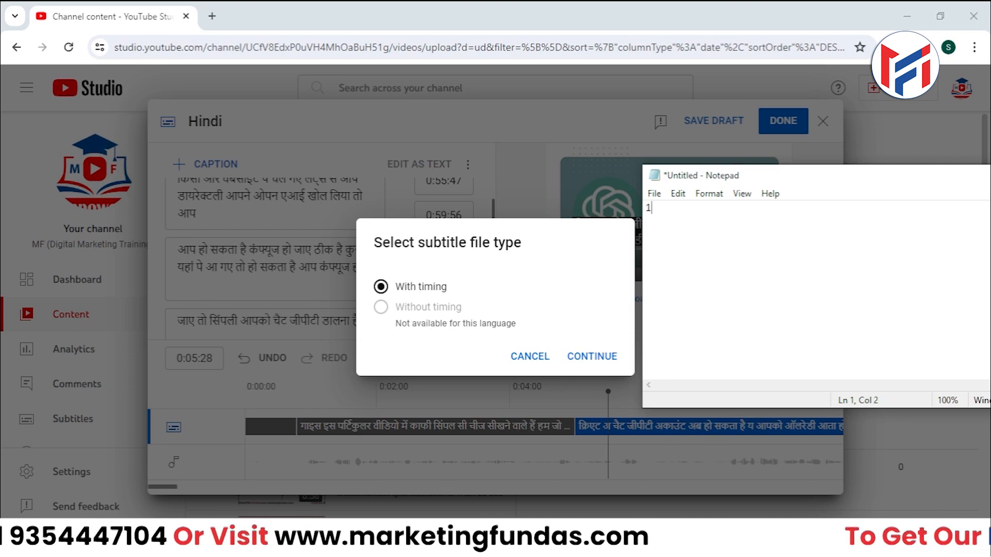
{"action": "key", "text": "BackSpace"}
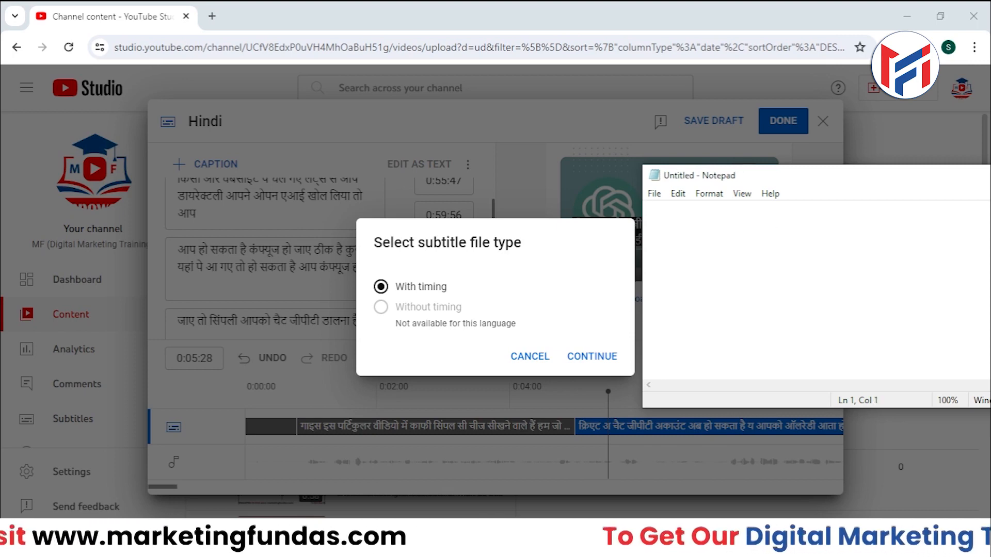
{"action": "left_click", "coordinate": [526, 358]}
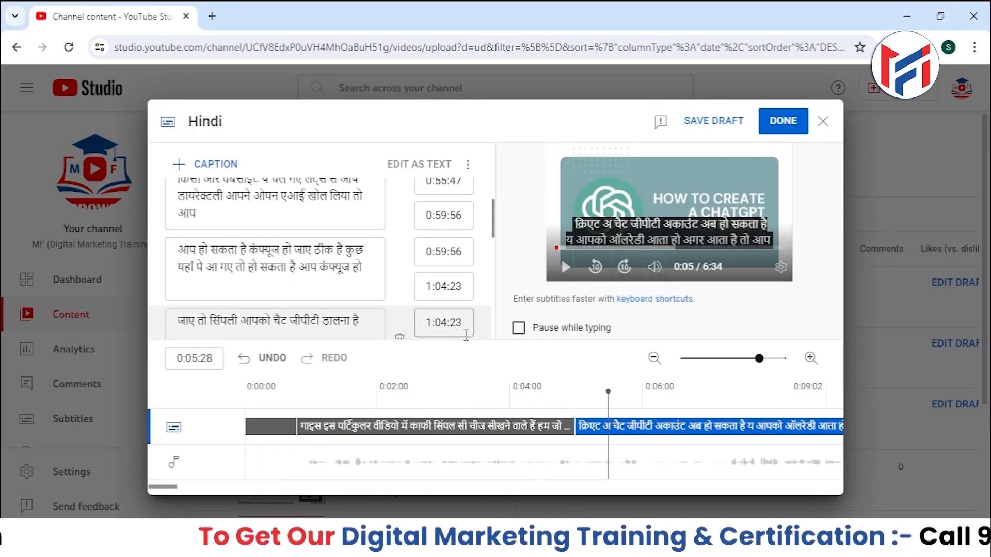
Step: Number the first entry 1 in Notepad and put the copied caption start time 0:00:47 on the line below it
{"action": "scroll", "coordinate": [481, 292], "scroll_direction": "up", "scroll_amount": 15}
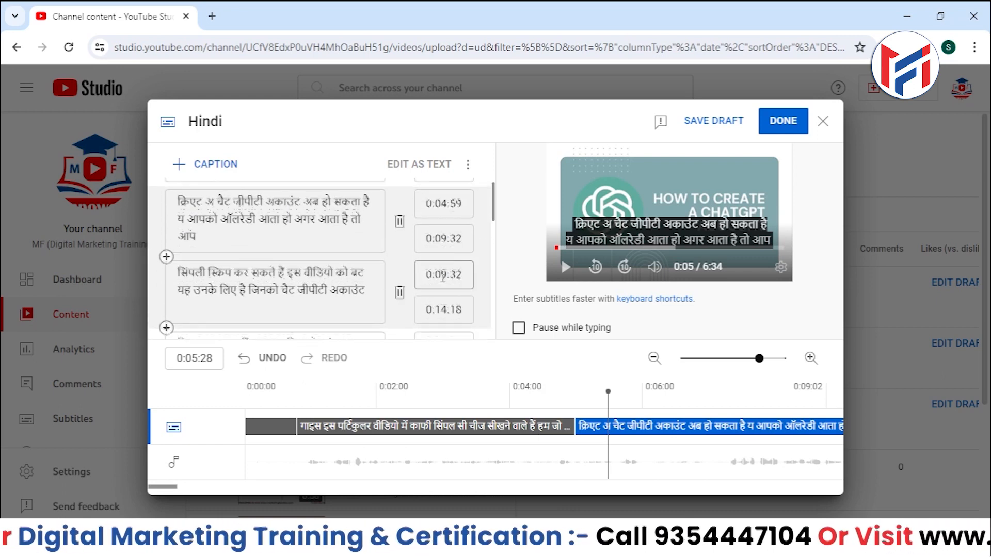
{"action": "scroll", "coordinate": [477, 289], "scroll_direction": "up", "scroll_amount": 5}
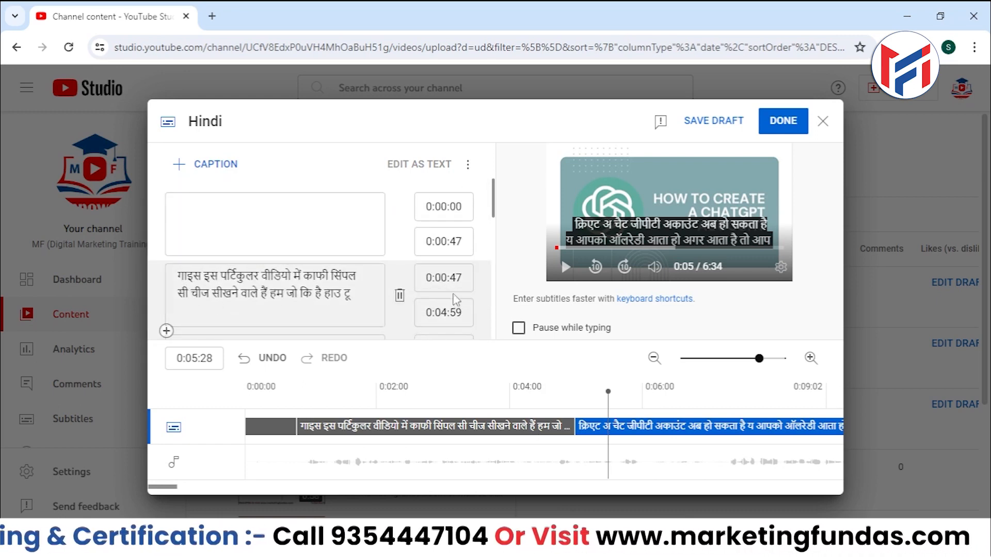
{"action": "left_click", "coordinate": [454, 277]}
{"action": "key", "text": "ctrl+c"}
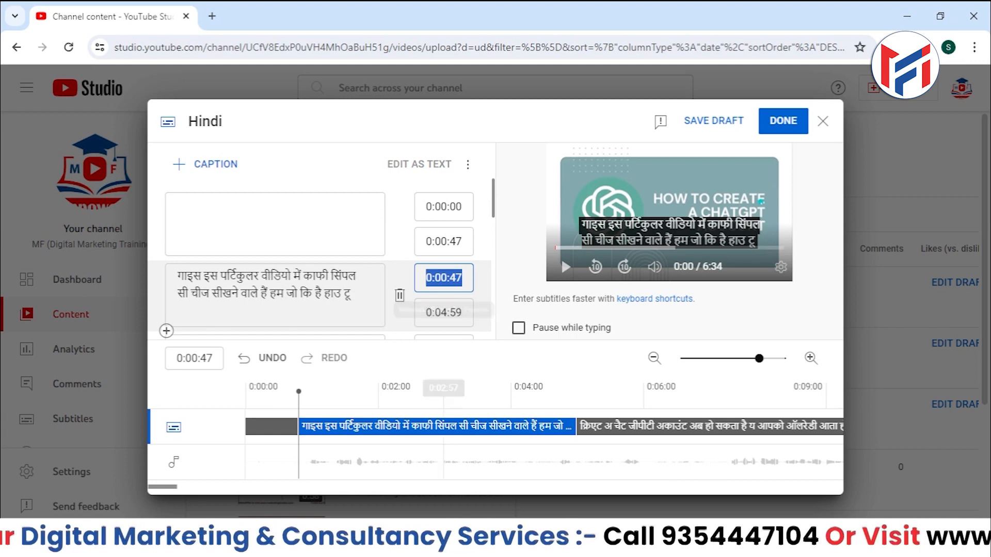
{"action": "key", "text": "alt+Tab"}
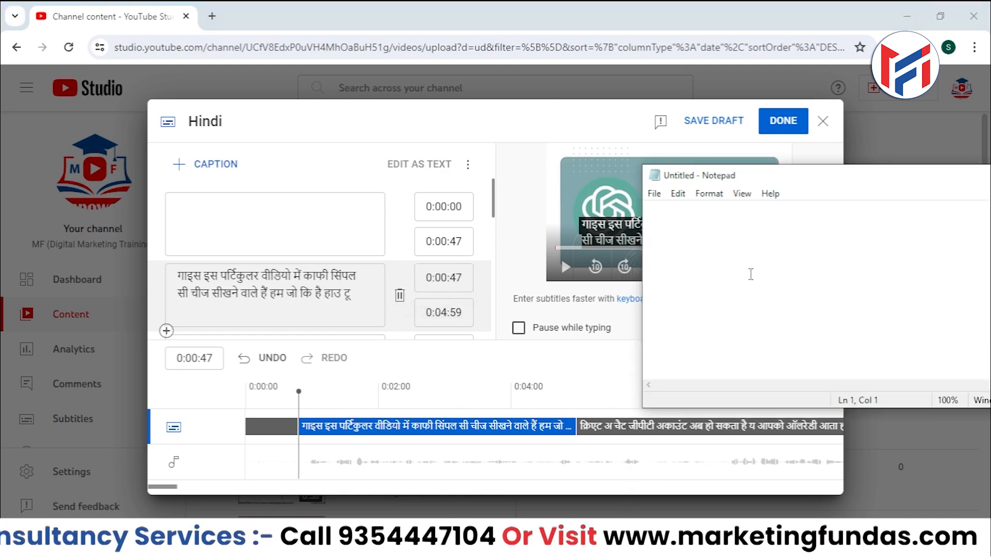
{"action": "type", "text": "1"}
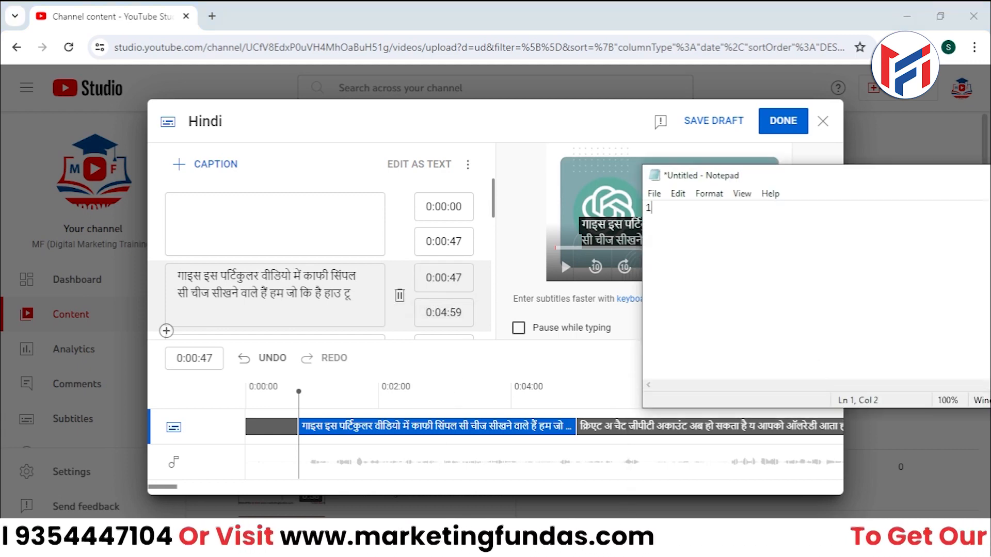
{"action": "key", "text": "ctrl+v"}
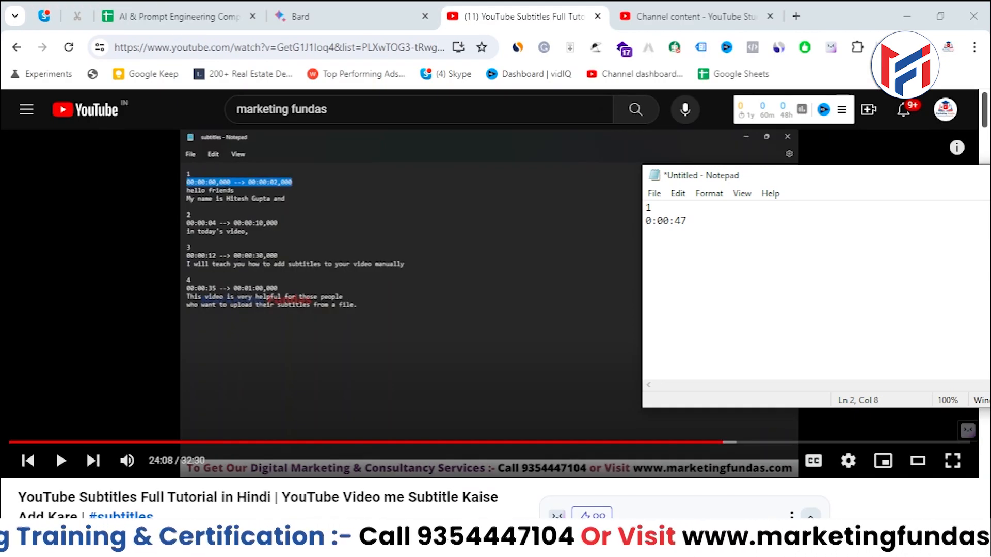
Step: Extend the first entry's start time with the milliseconds ",000" and the separator "--->"
{"action": "type", "text": ","}
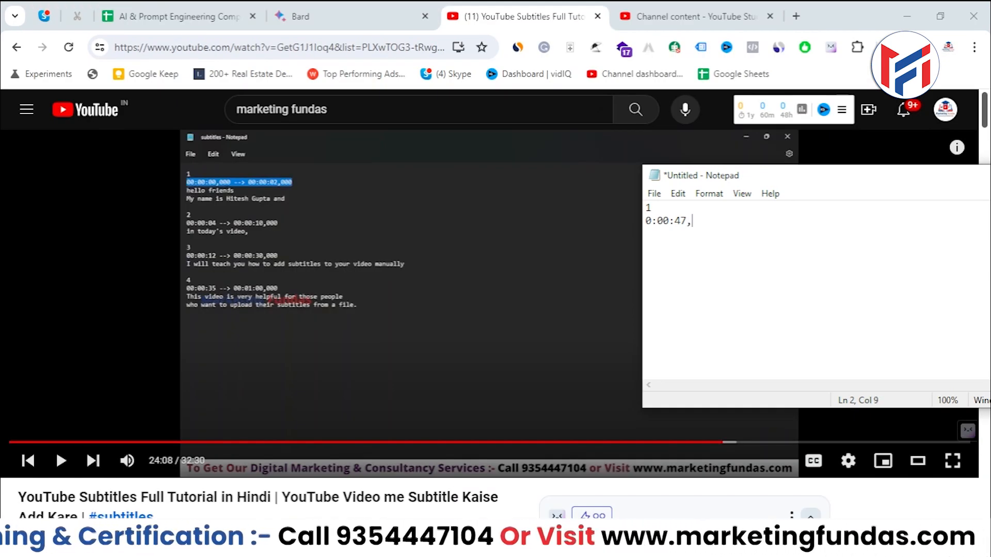
{"action": "type", "text": "000 "}
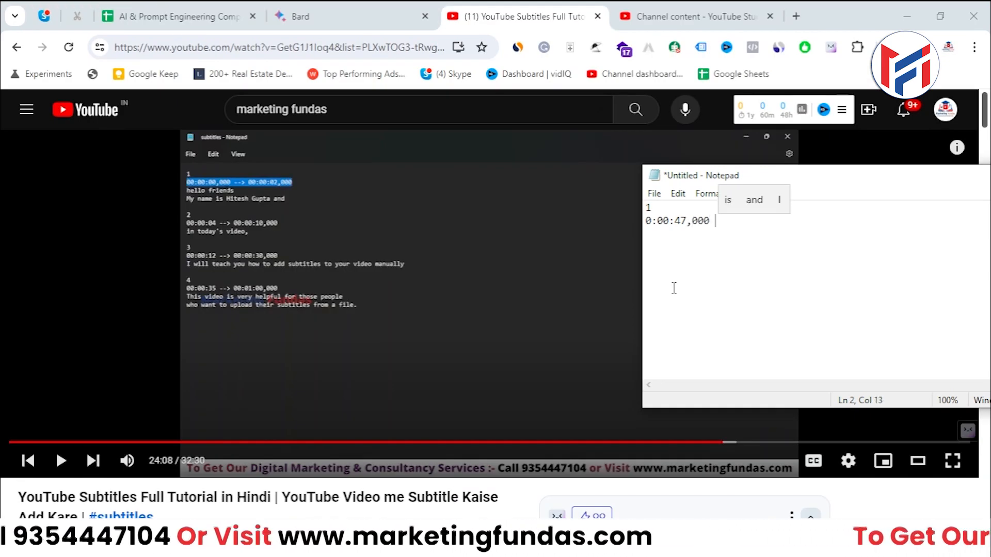
{"action": "type", "text": "--->"}
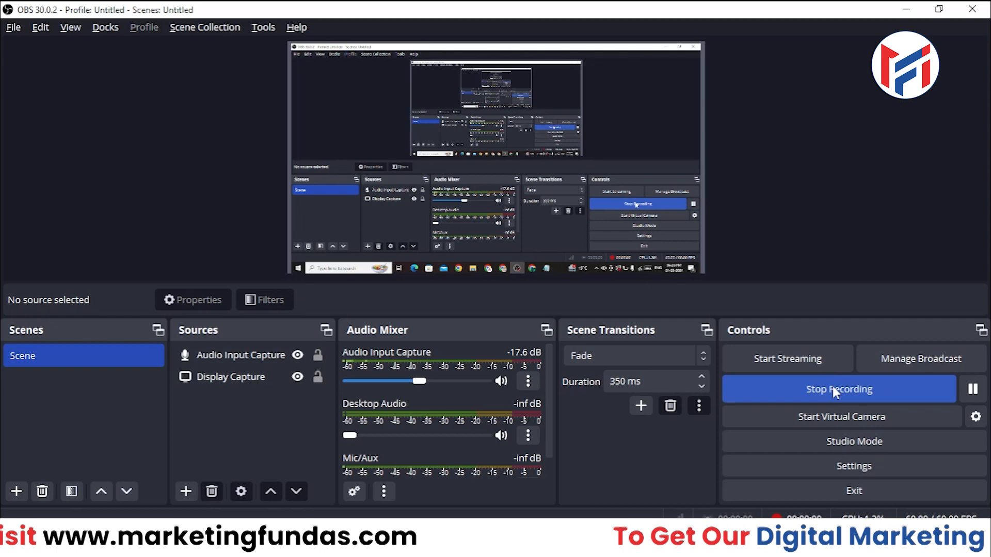
Step: Switch from OBS back to the Hindi subtitle editor in Chrome and place the Notepad subtitle draft in front of it
{"action": "key", "text": "alt+Tab"}
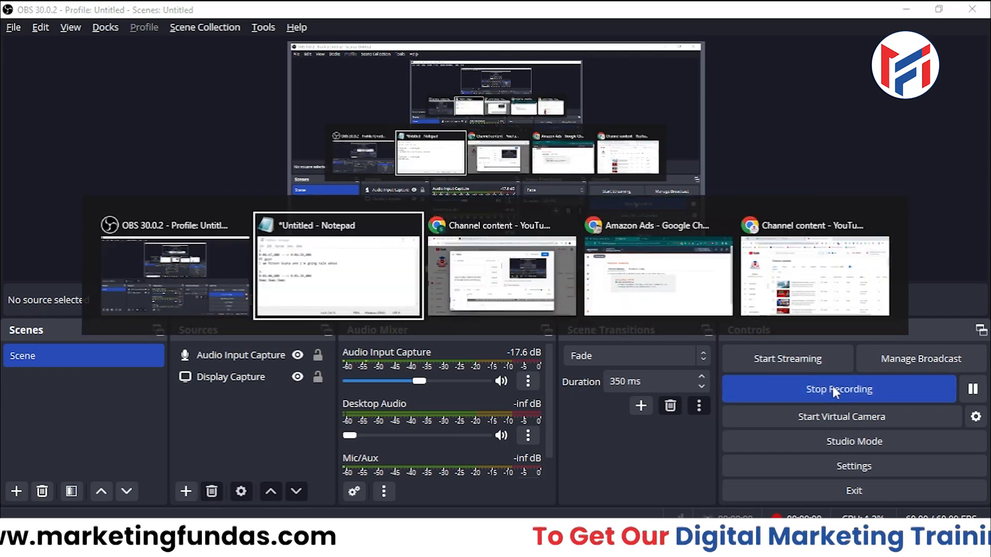
{"action": "key", "text": "alt+Tab"}
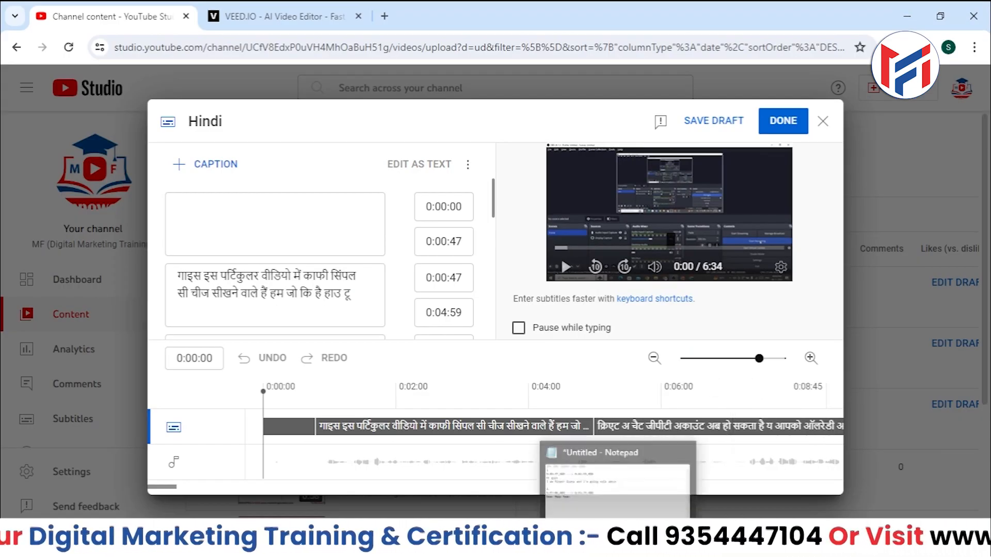
{"action": "left_click", "coordinate": [619, 545]}
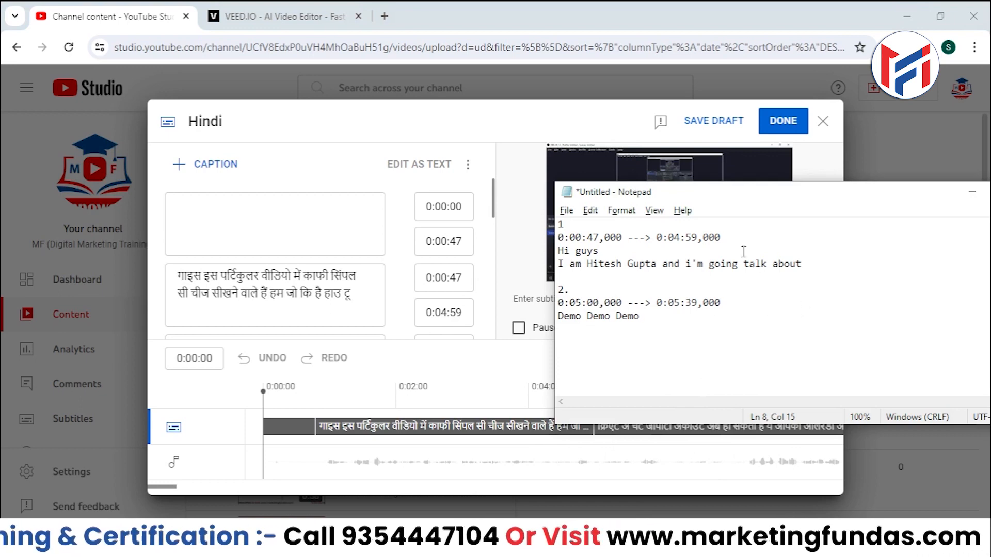
{"action": "left_click_drag", "start_coordinate": [741, 203], "coordinate": [778, 216]}
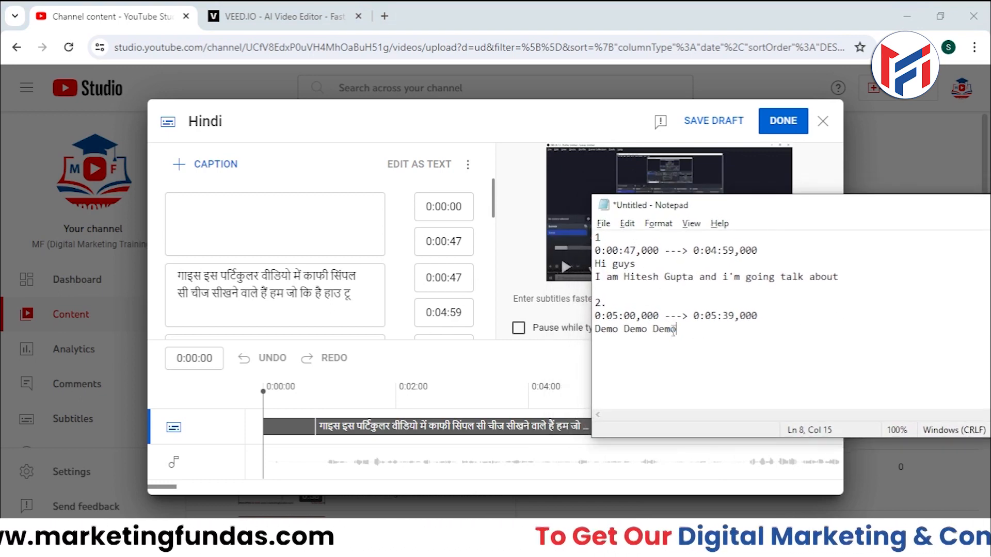
Step: Add two line breaks after "Demo Demo Demo" in the draft and move the Notepad window fully into view
{"action": "key", "text": "Return"}
{"action": "key", "text": "Return"}
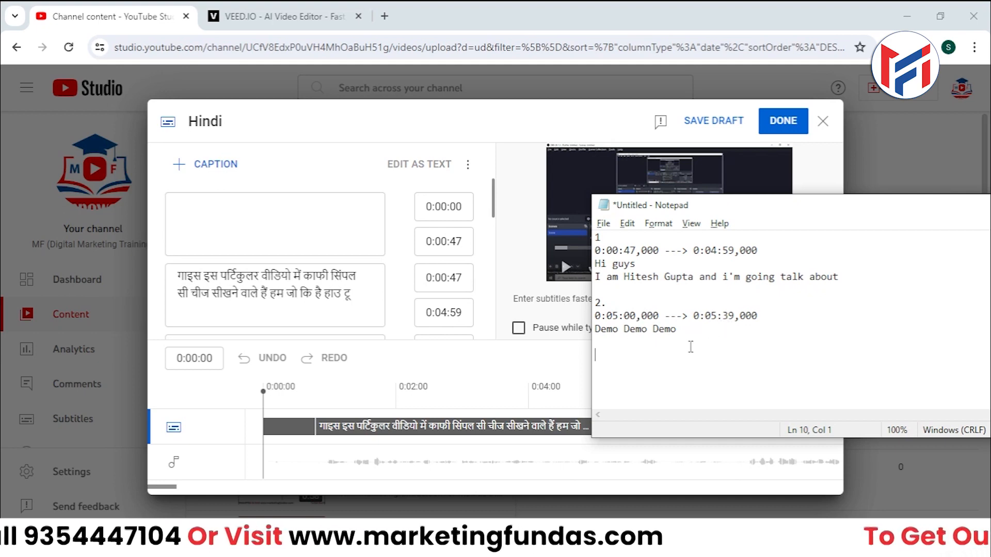
{"action": "left_click_drag", "start_coordinate": [772, 210], "coordinate": [665, 182]}
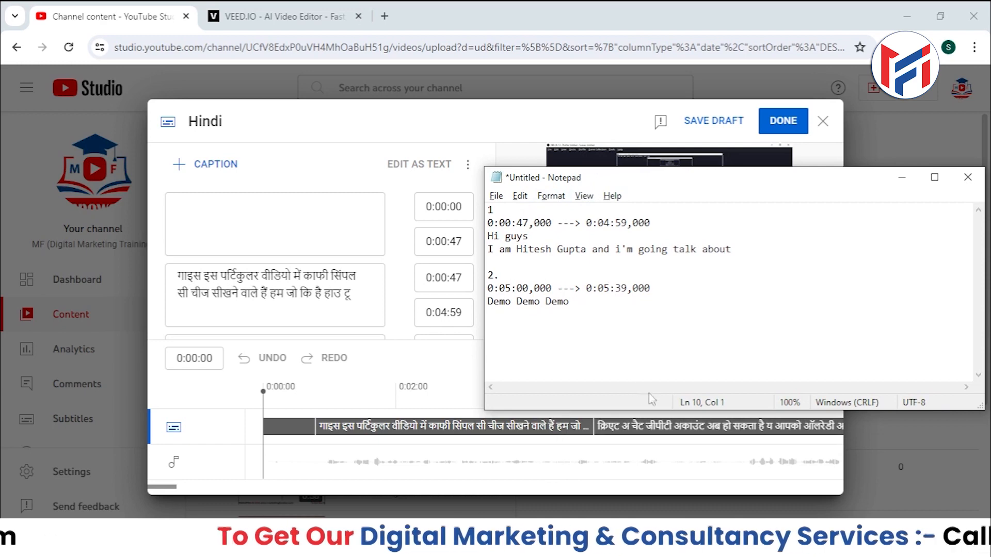
Step: Enlarge the Notepad window, view the file commands available for saving the subtitle draft, and minimize Notepad
{"action": "left_click_drag", "start_coordinate": [975, 407], "coordinate": [966, 480]}
{"action": "left_click", "coordinate": [495, 197]}
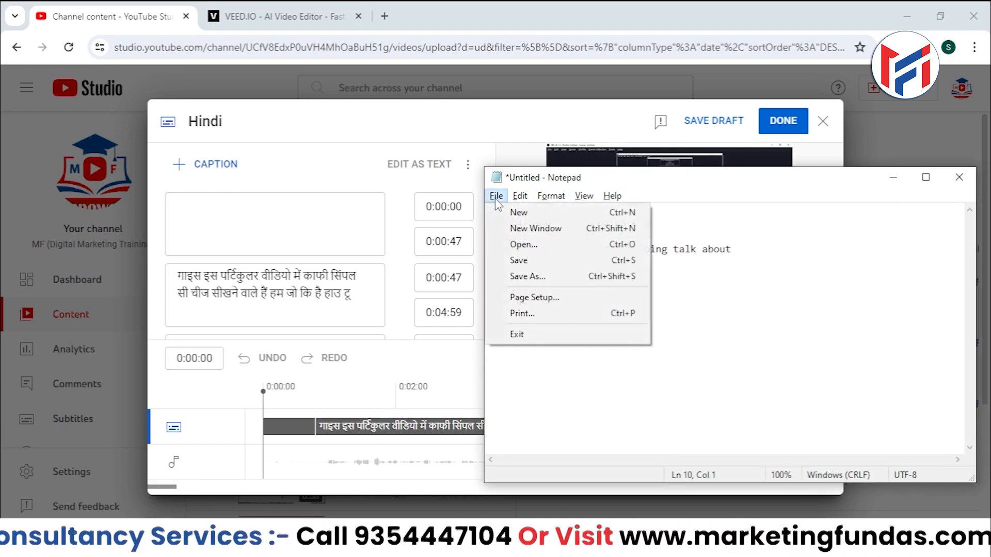
{"action": "left_click", "coordinate": [779, 311]}
{"action": "left_click", "coordinate": [884, 182]}
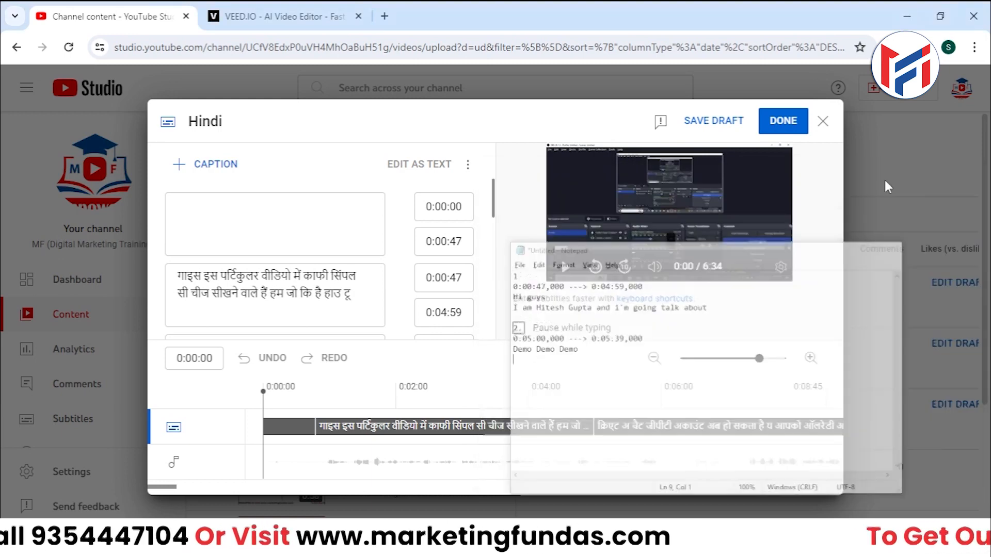
{"action": "left_click", "coordinate": [467, 164]}
{"action": "left_click", "coordinate": [503, 225]}
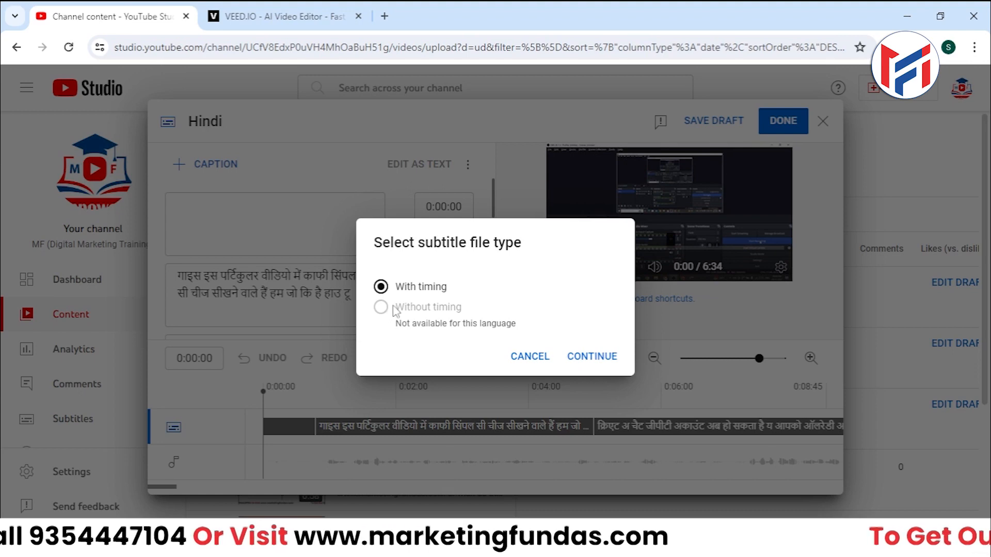
{"action": "left_click", "coordinate": [586, 355]}
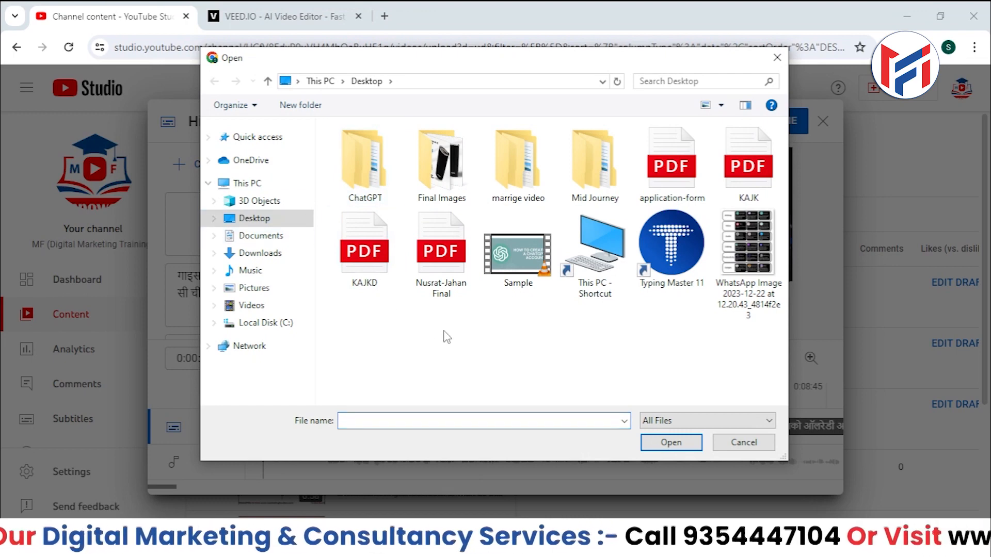
{"action": "left_click", "coordinate": [742, 442]}
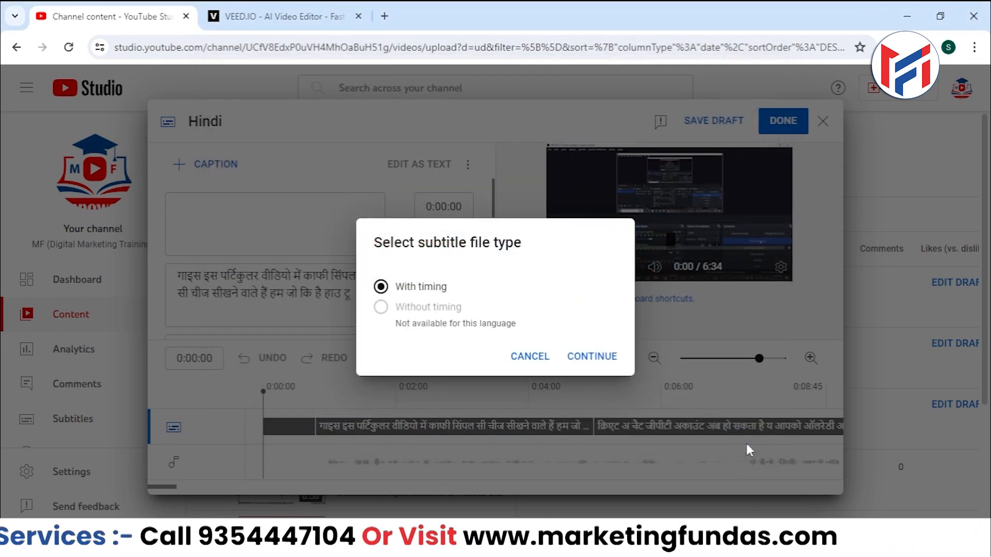
{"action": "left_click", "coordinate": [530, 357]}
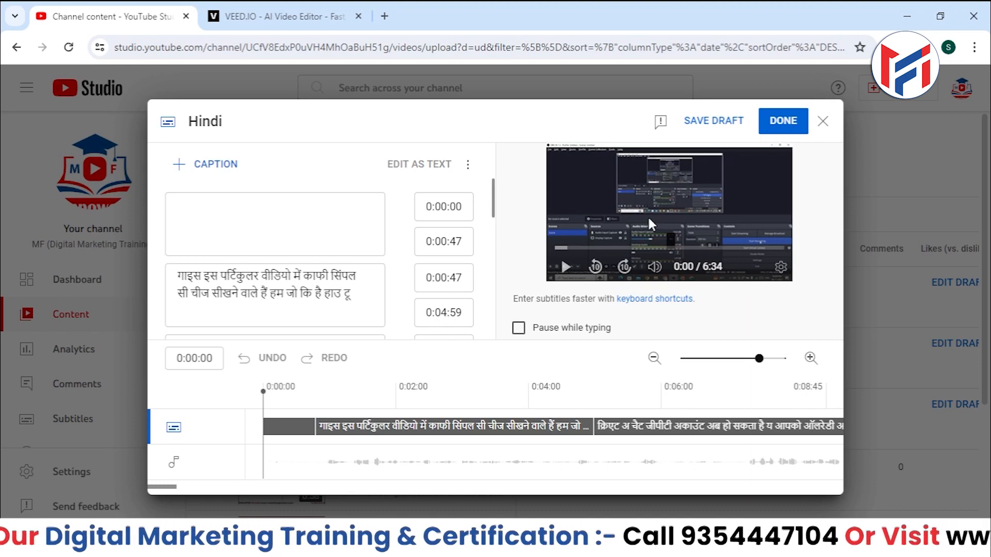
Step: Finish and publish the Hindi subtitles, returning to the video elements of the upload
{"action": "left_click", "coordinate": [784, 124]}
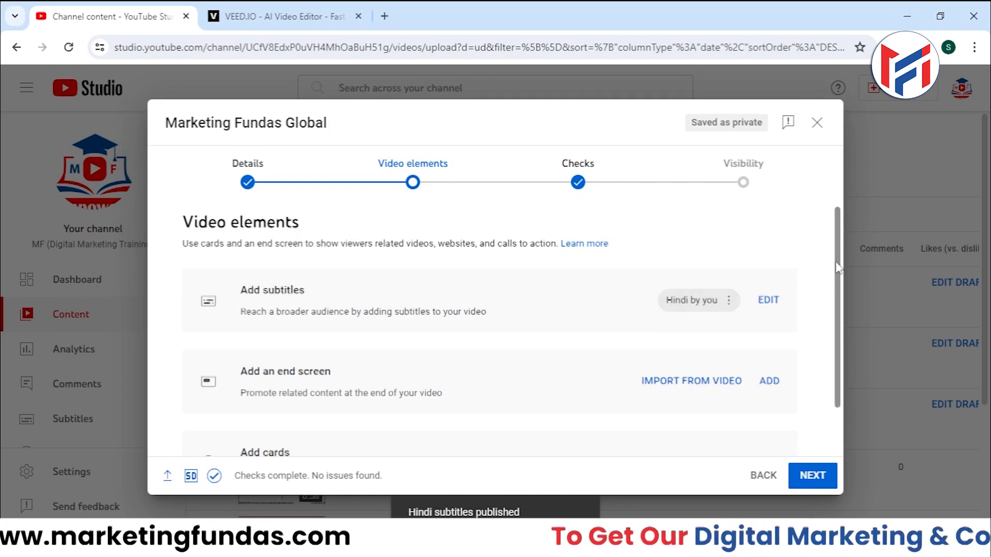
{"action": "left_click_drag", "start_coordinate": [836, 265], "coordinate": [838, 279]}
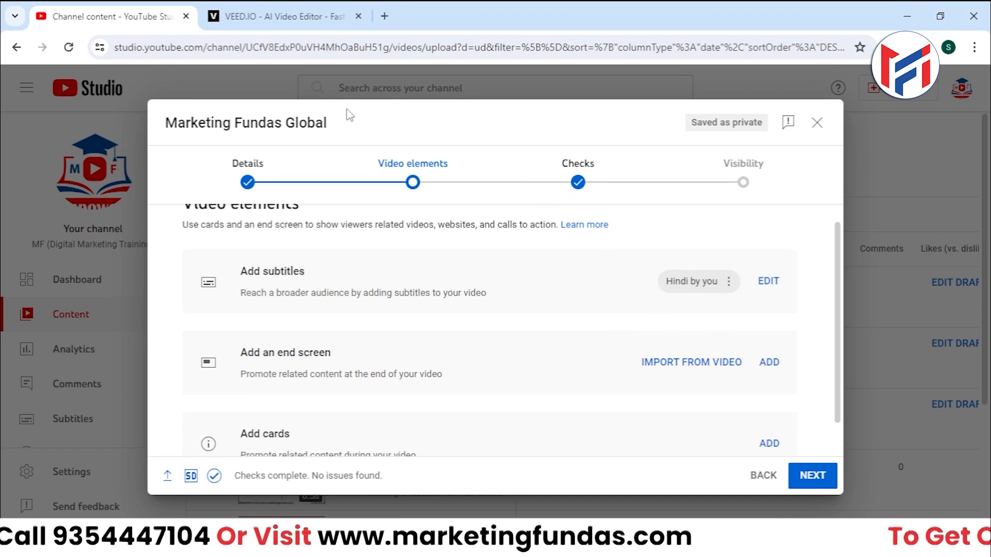
Step: Switch to VEED.IO, start a free project and upload the Sample video from the Desktop into it
{"action": "left_click", "coordinate": [304, 15]}
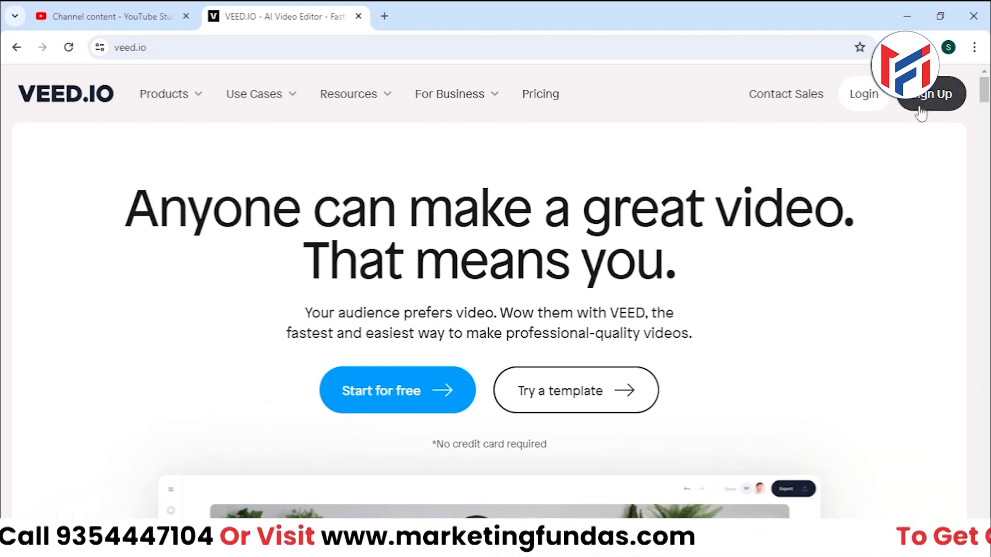
{"action": "left_click", "coordinate": [394, 394]}
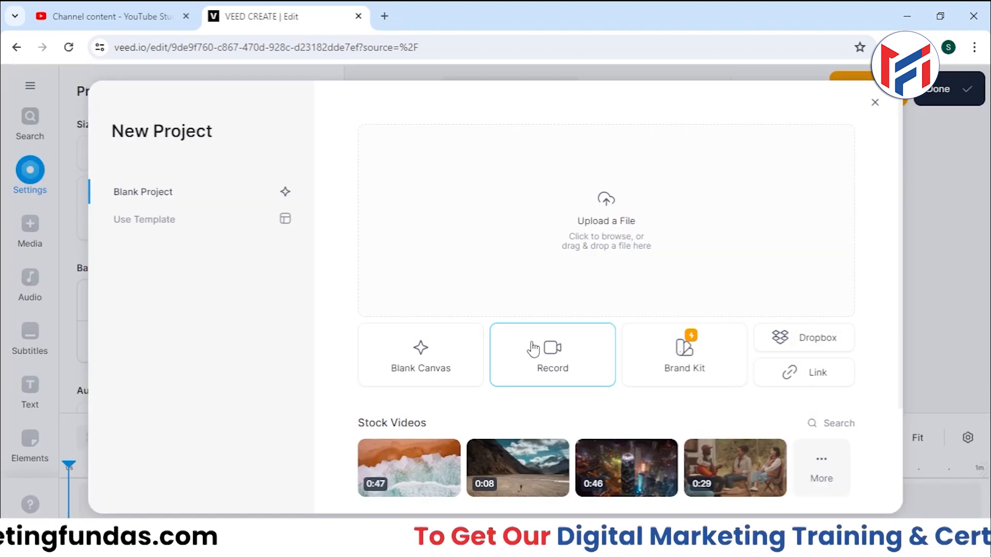
{"action": "left_click", "coordinate": [627, 211]}
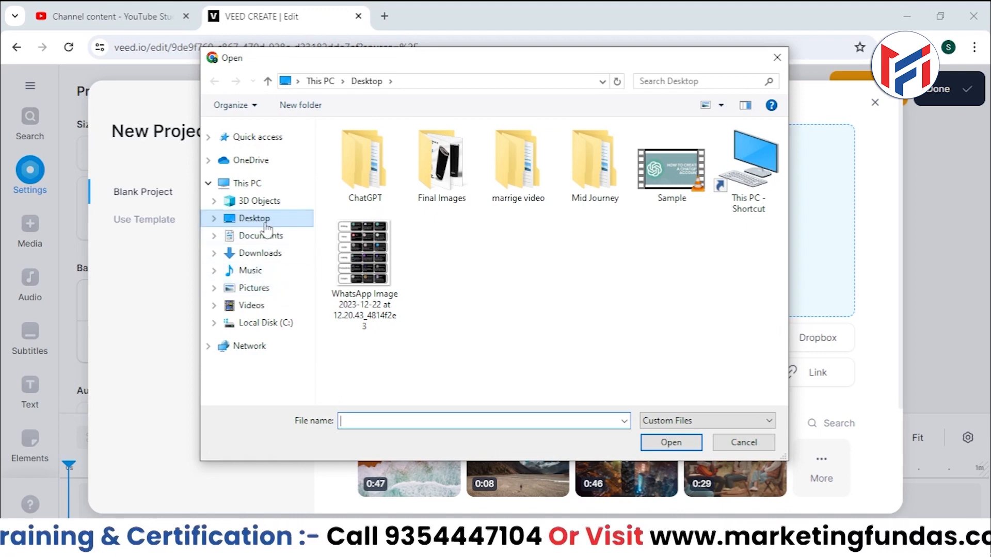
{"action": "left_click", "coordinate": [668, 190]}
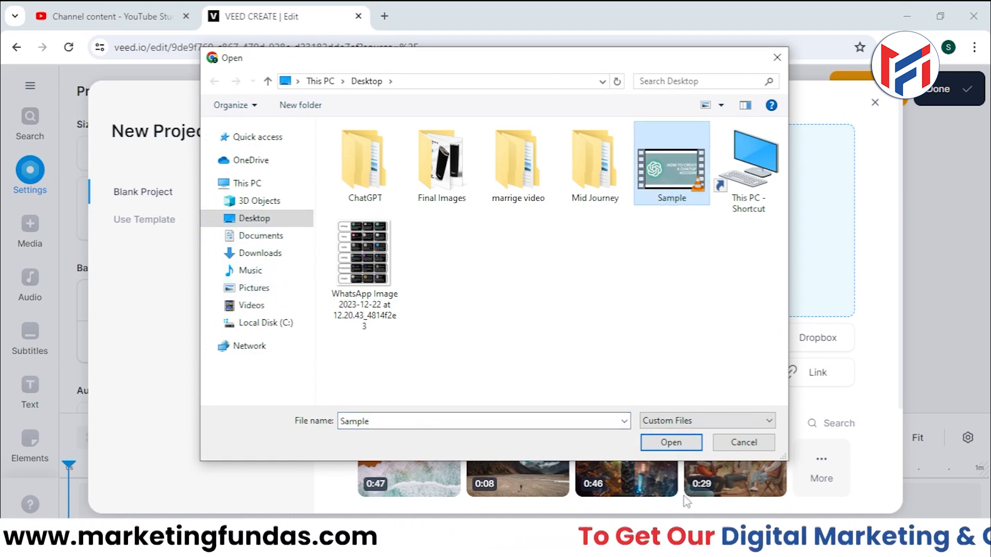
{"action": "left_click", "coordinate": [688, 447]}
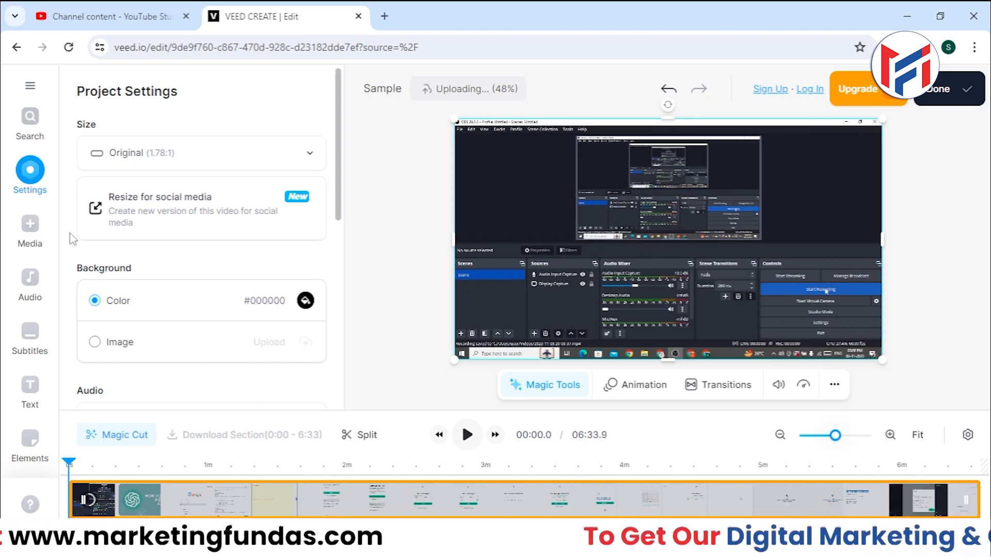
Step: Generate automatic subtitles for the Sample video with Hindi as the spoken language
{"action": "left_click", "coordinate": [32, 353]}
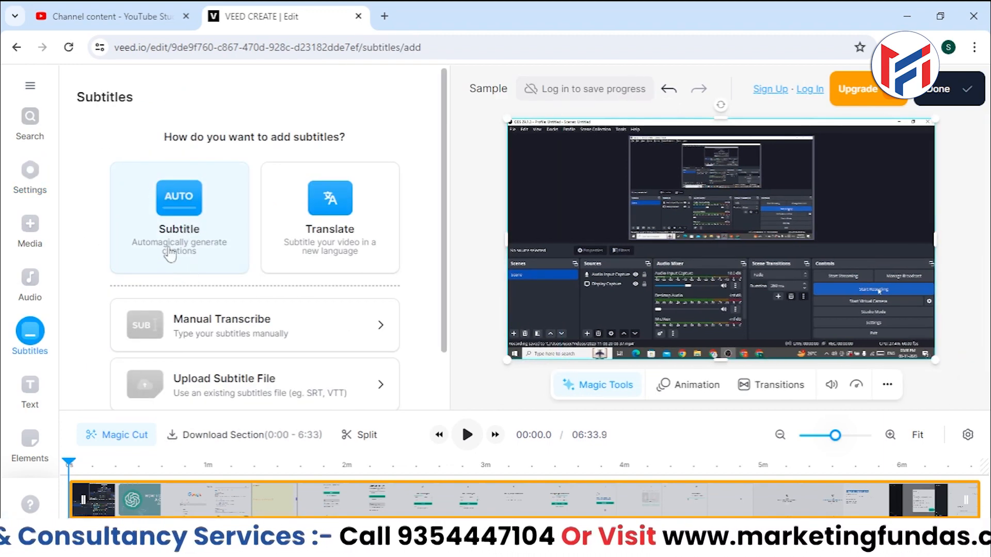
{"action": "left_click", "coordinate": [177, 209]}
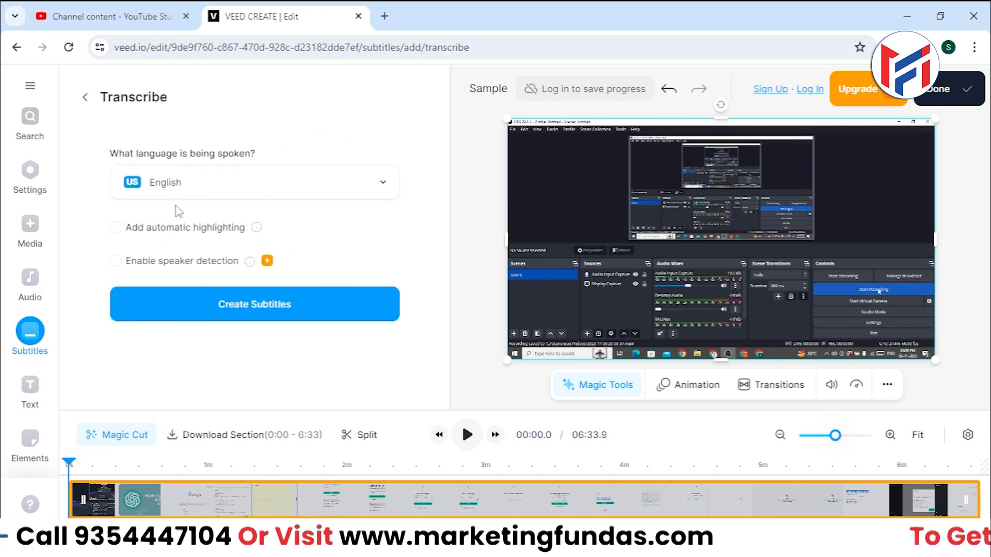
{"action": "left_click", "coordinate": [222, 191]}
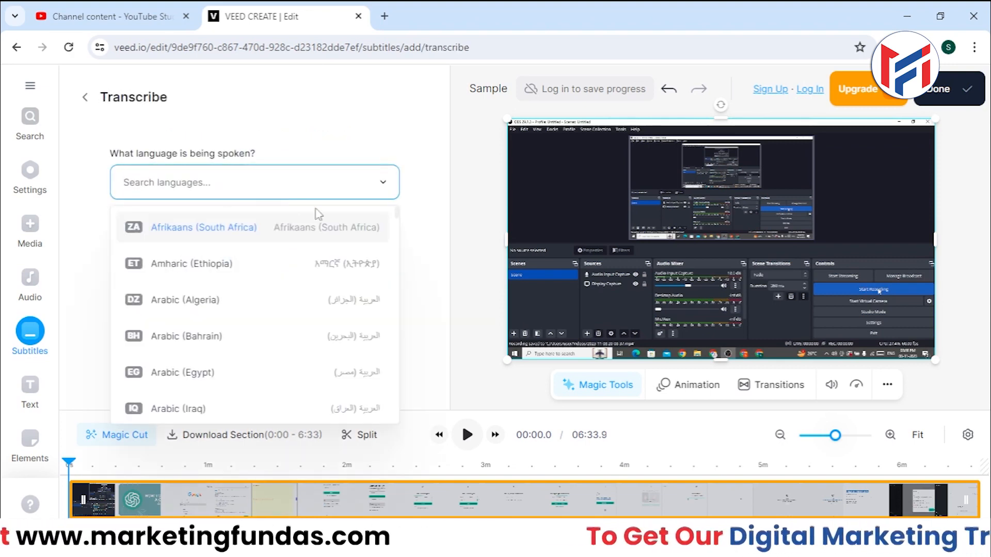
{"action": "scroll", "coordinate": [323, 285], "scroll_direction": "down", "scroll_amount": 4}
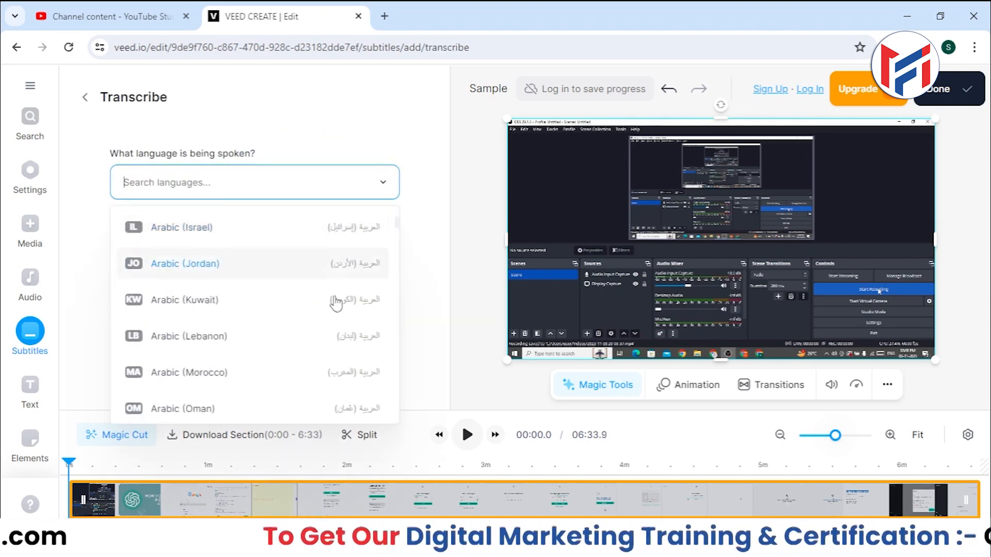
{"action": "scroll", "coordinate": [332, 298], "scroll_direction": "down", "scroll_amount": 2}
{"action": "scroll", "coordinate": [336, 304], "scroll_direction": "down", "scroll_amount": 5}
{"action": "type", "text": "h"}
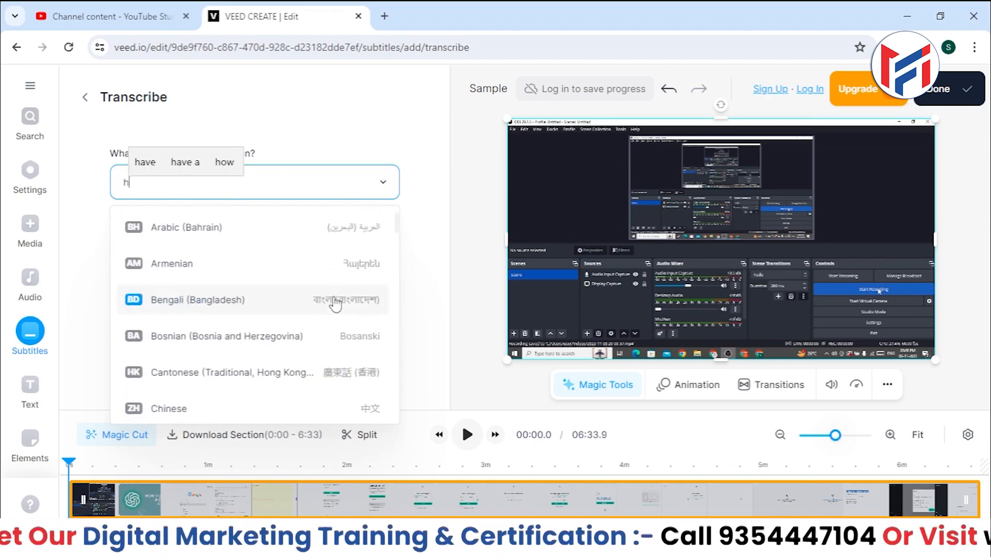
{"action": "type", "text": "ind"}
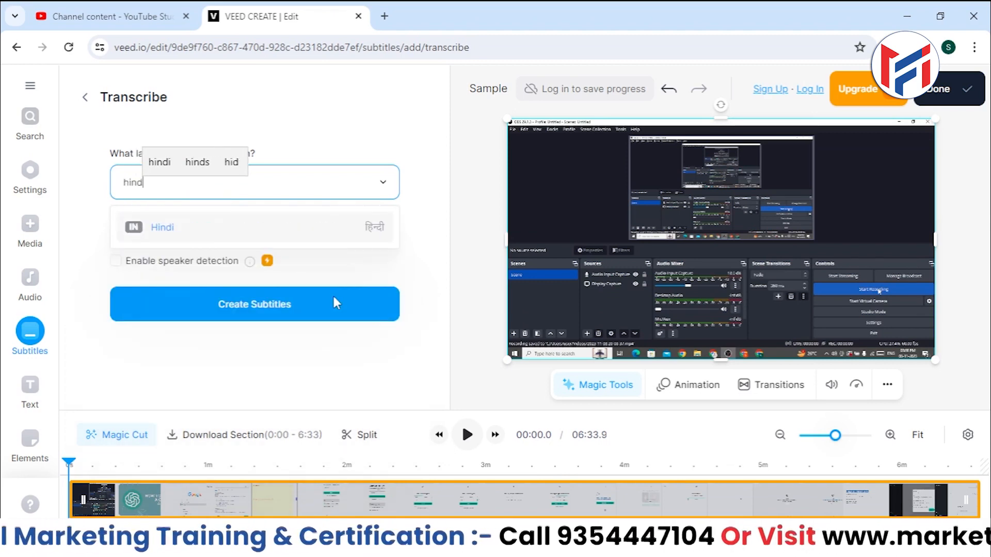
{"action": "left_click", "coordinate": [260, 225]}
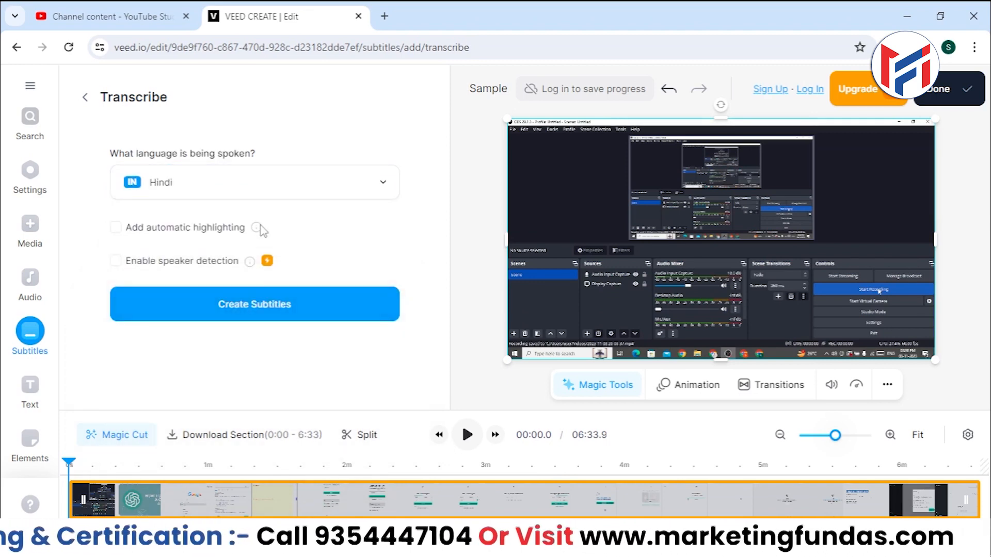
{"action": "left_click", "coordinate": [259, 320]}
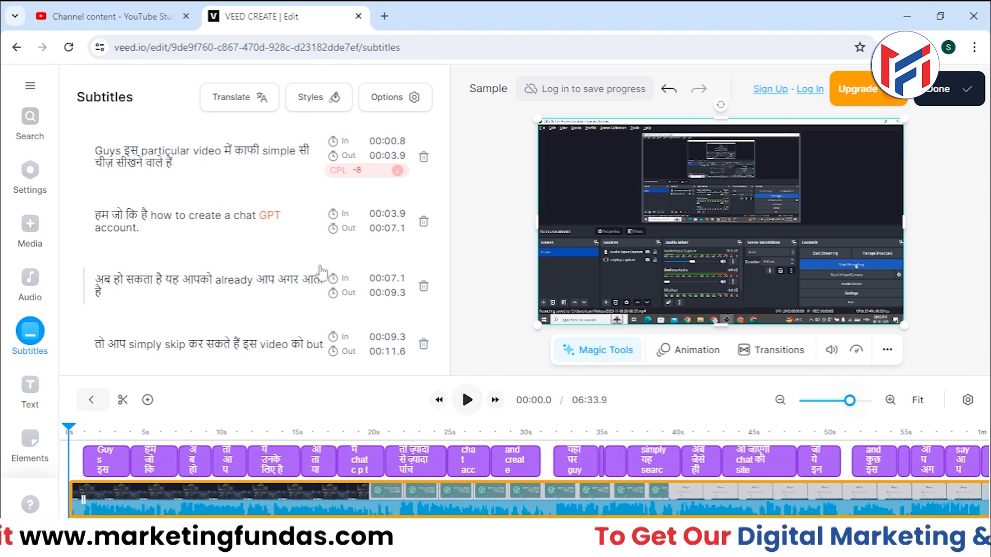
Step: Examine the generated Hindi subtitle lines, their in and out times, and the words highlighted as low confidence
{"action": "scroll", "coordinate": [237, 206], "scroll_direction": "down", "scroll_amount": 3}
{"action": "scroll", "coordinate": [185, 211], "scroll_direction": "up", "scroll_amount": 3}
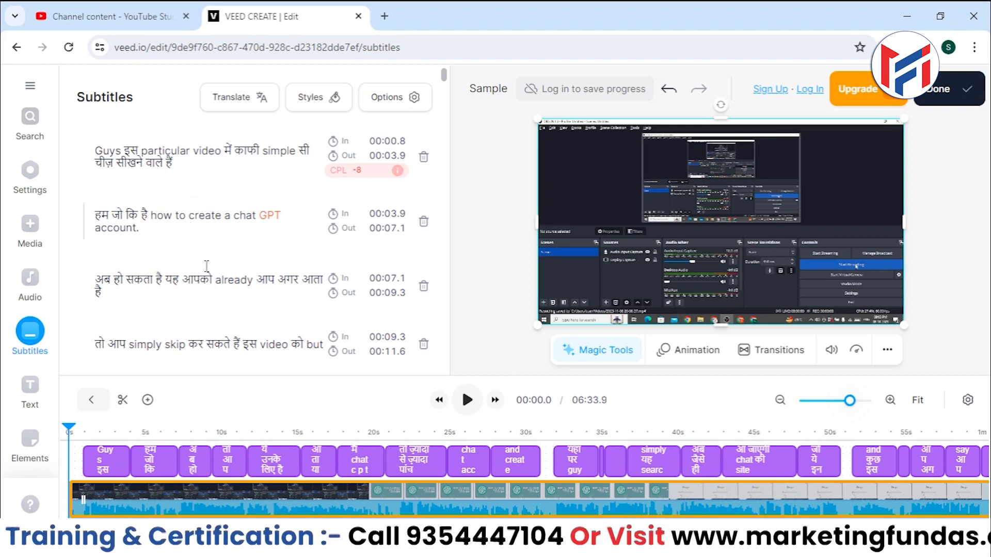
{"action": "mouse_move", "coordinate": [267, 219]}
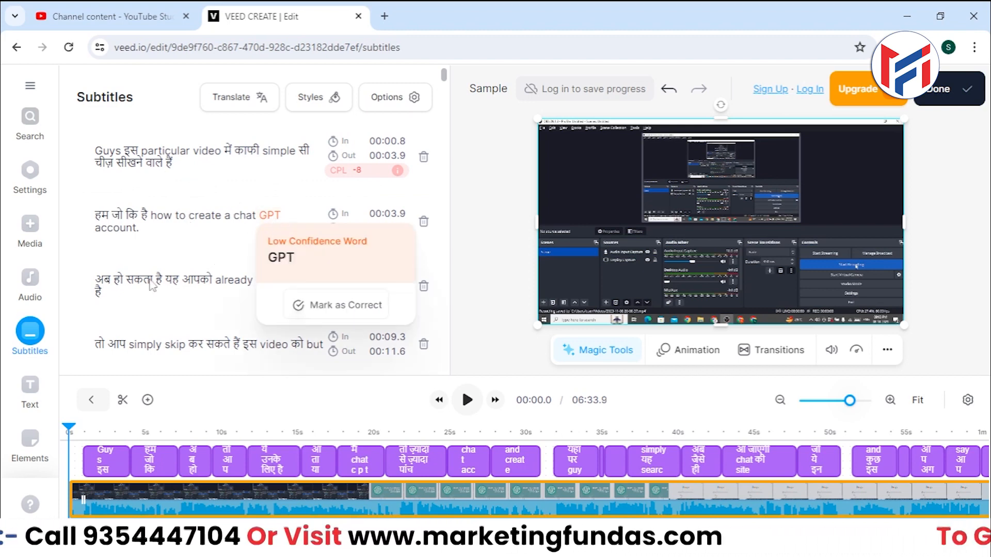
{"action": "scroll", "coordinate": [235, 291], "scroll_direction": "down", "scroll_amount": 3}
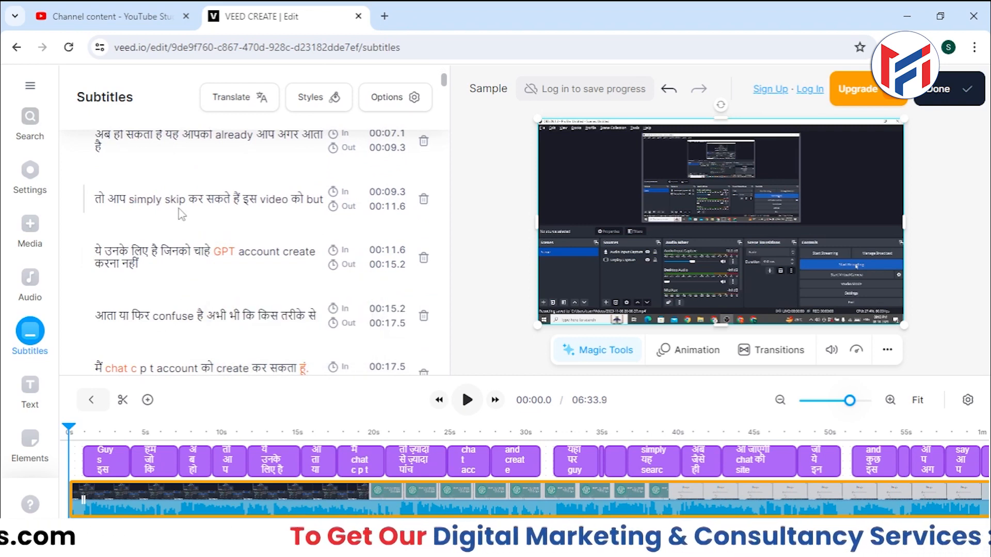
{"action": "scroll", "coordinate": [298, 271], "scroll_direction": "up", "scroll_amount": 3}
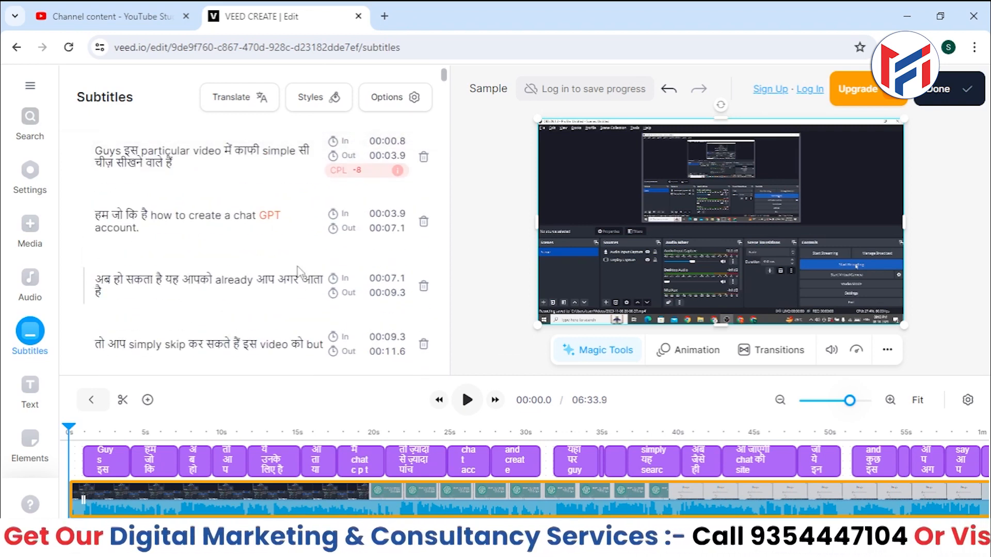
{"action": "scroll", "coordinate": [289, 189], "scroll_direction": "down", "scroll_amount": 10}
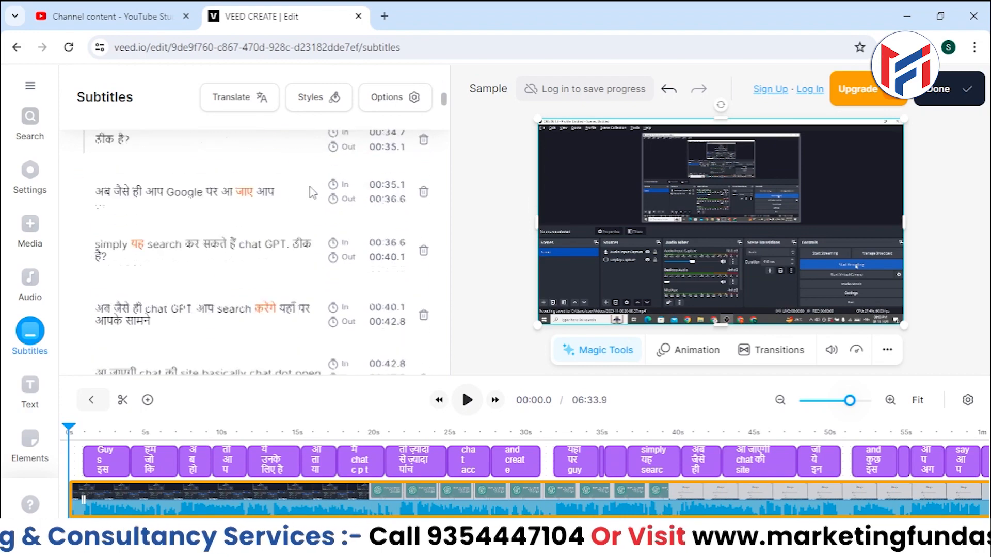
{"action": "scroll", "coordinate": [313, 192], "scroll_direction": "down", "scroll_amount": 10}
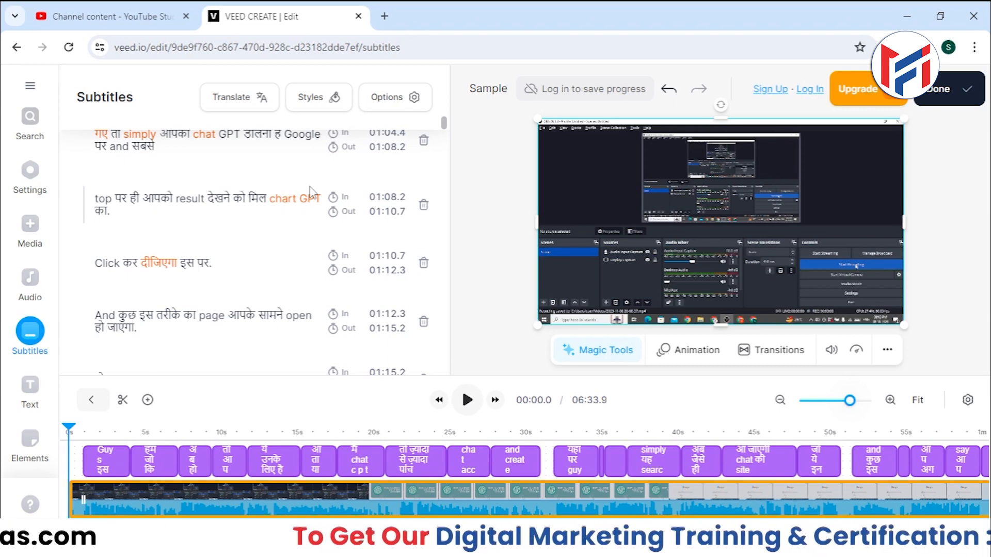
{"action": "scroll", "coordinate": [311, 193], "scroll_direction": "up", "scroll_amount": 20}
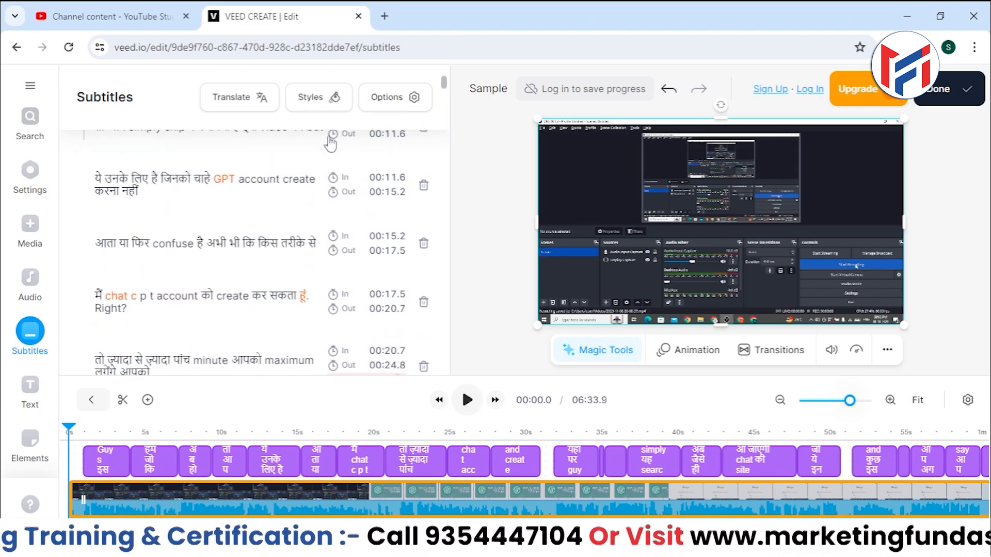
Step: Try to download the generated subtitles in .SRT format
{"action": "left_click", "coordinate": [391, 106]}
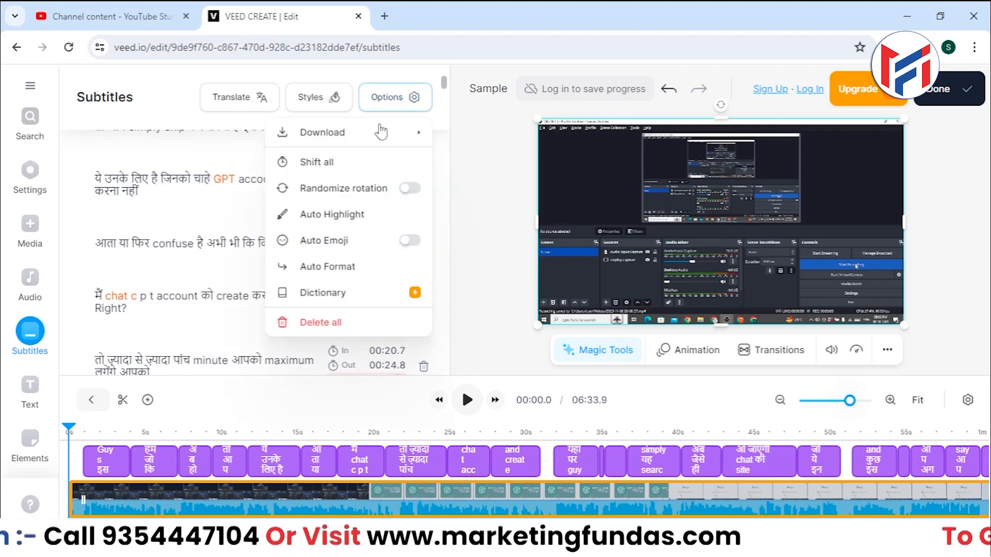
{"action": "mouse_move", "coordinate": [358, 143]}
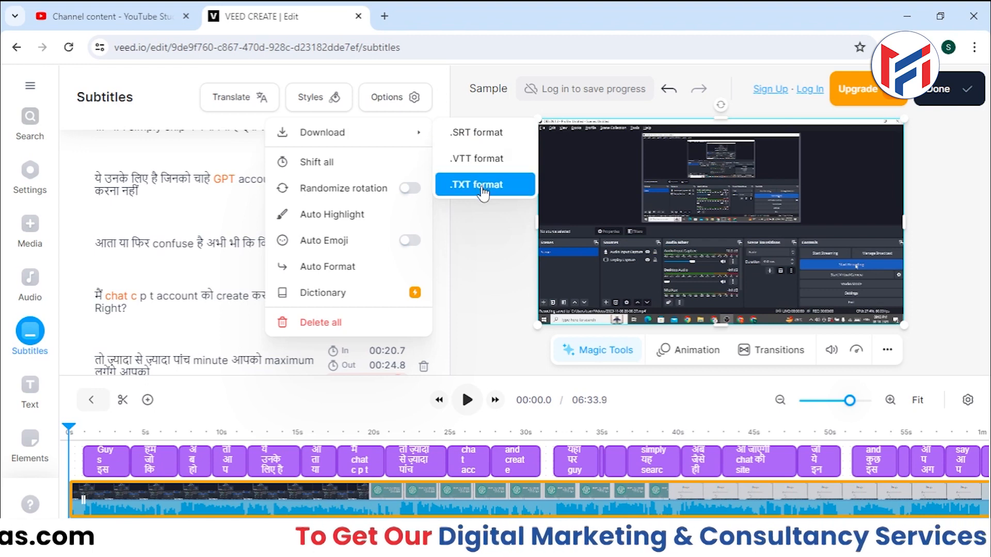
{"action": "left_click", "coordinate": [485, 137]}
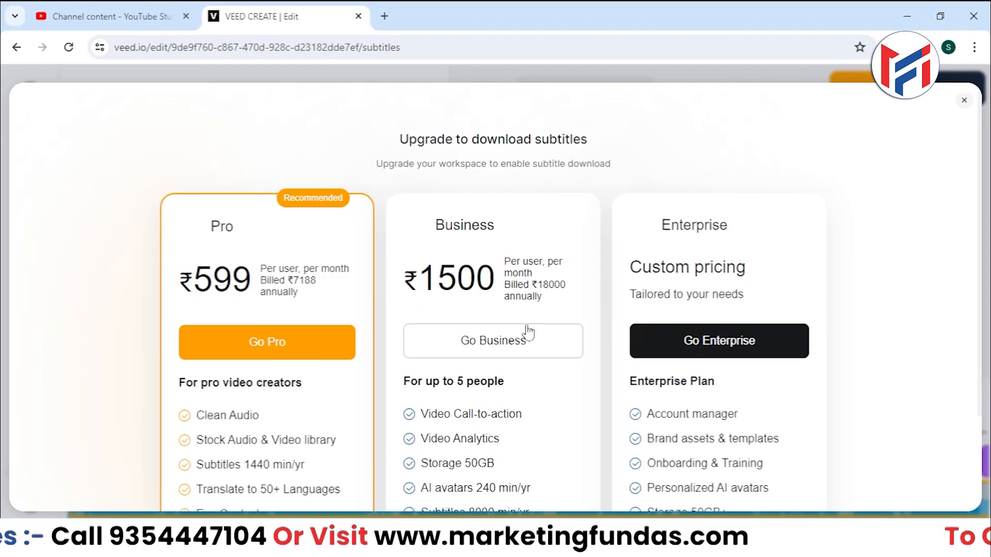
Step: Review the Pro, Business and Enterprise upgrade plans and highlight the Pro plan's monthly price
{"action": "scroll", "coordinate": [567, 412], "scroll_direction": "down", "scroll_amount": 2}
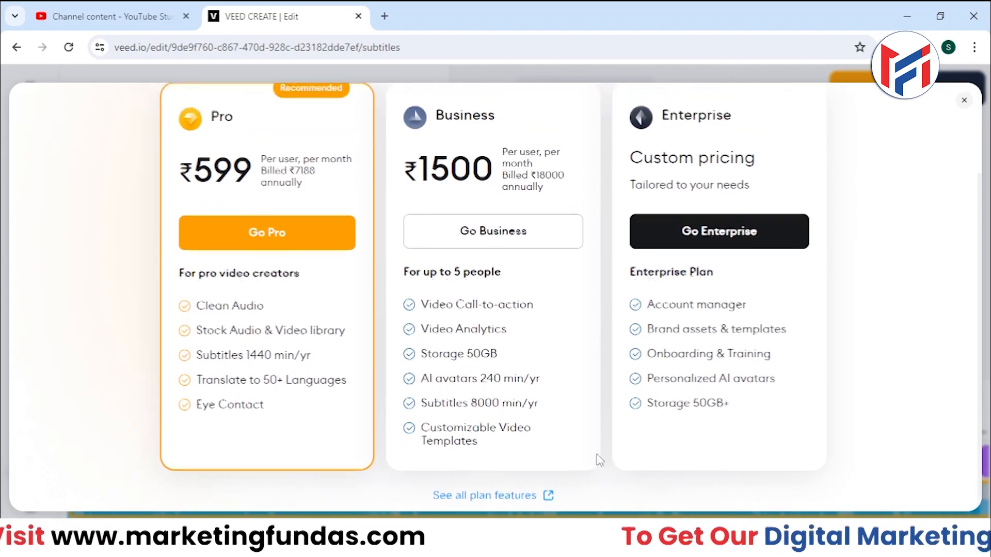
{"action": "scroll", "coordinate": [537, 399], "scroll_direction": "up", "scroll_amount": 3}
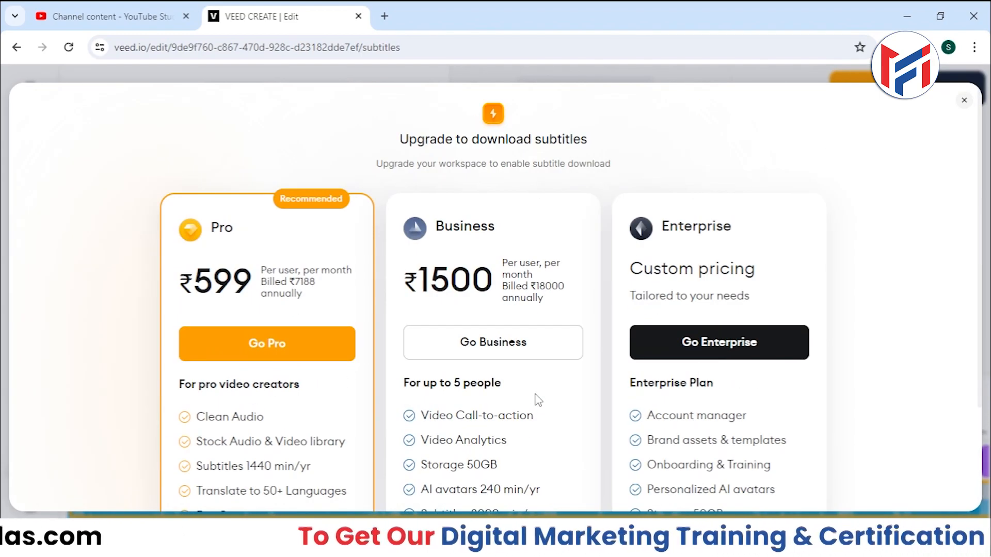
{"action": "scroll", "coordinate": [538, 399], "scroll_direction": "down", "scroll_amount": 3}
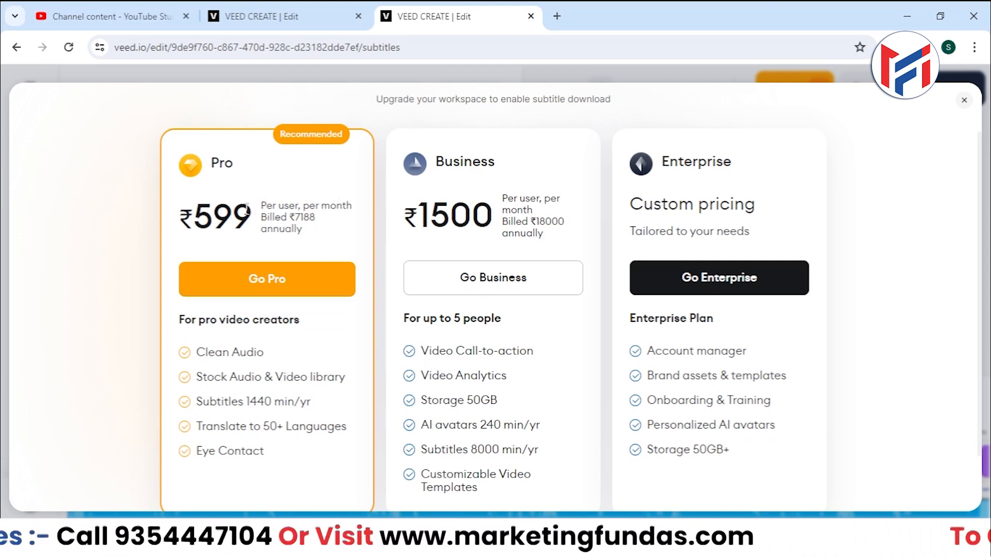
{"action": "left_click_drag", "start_coordinate": [248, 209], "coordinate": [194, 212]}
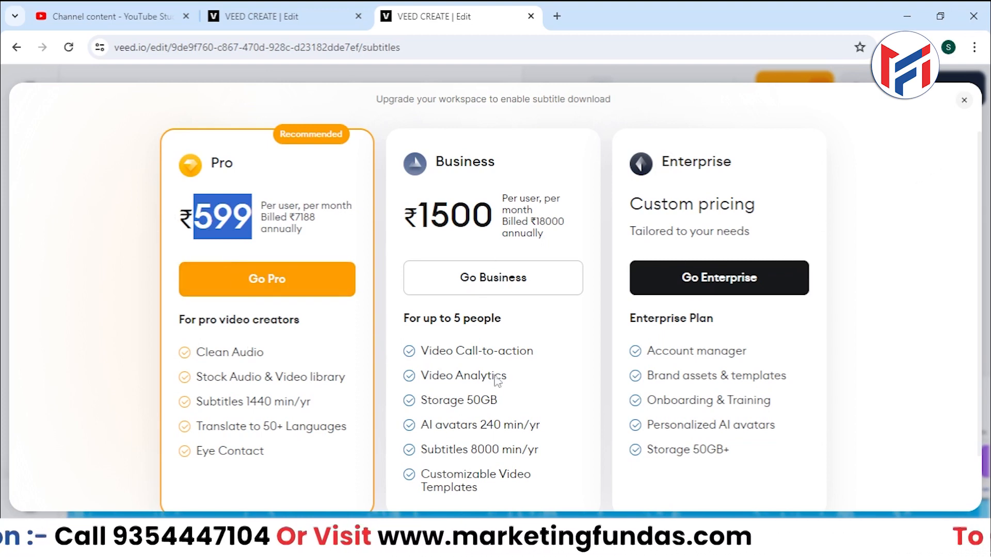
Step: Dismiss the upgrade plans and select the text of the first generated subtitle line
{"action": "left_click", "coordinate": [963, 100]}
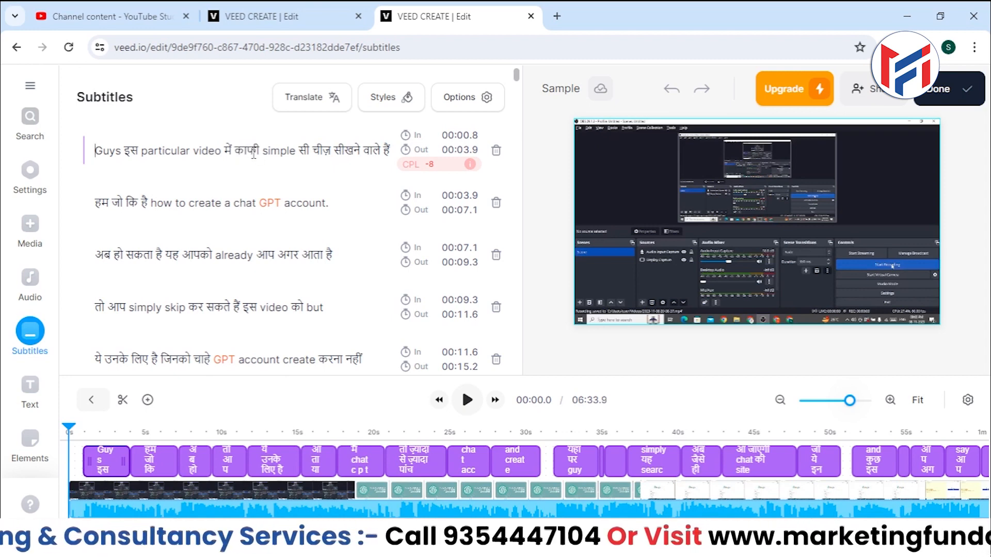
{"action": "triple_click", "coordinate": [106, 146]}
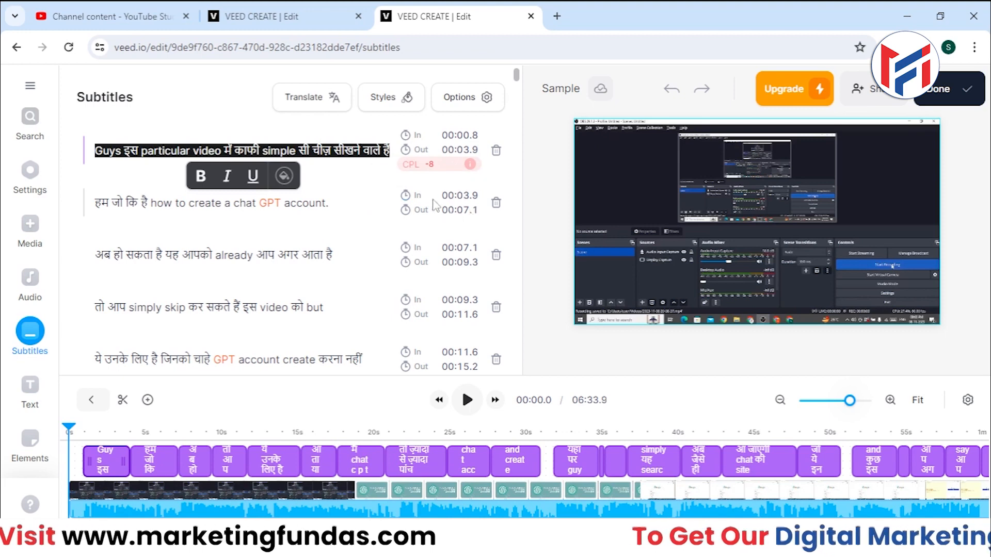
Step: Close the video draft's Video elements dialog in YouTube Studio, and return to the Sample subtitles in VEED.IO
{"action": "left_click", "coordinate": [155, 18]}
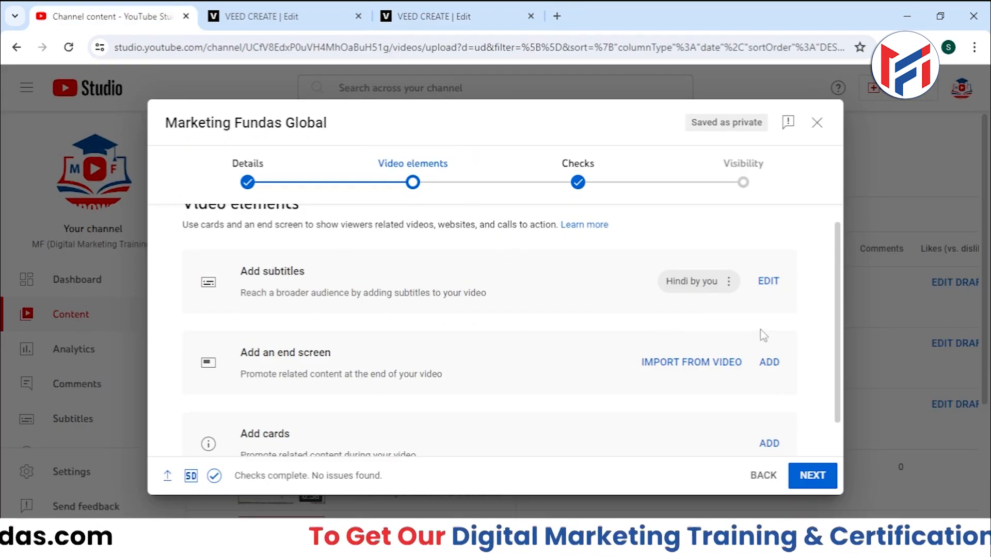
{"action": "left_click", "coordinate": [816, 124]}
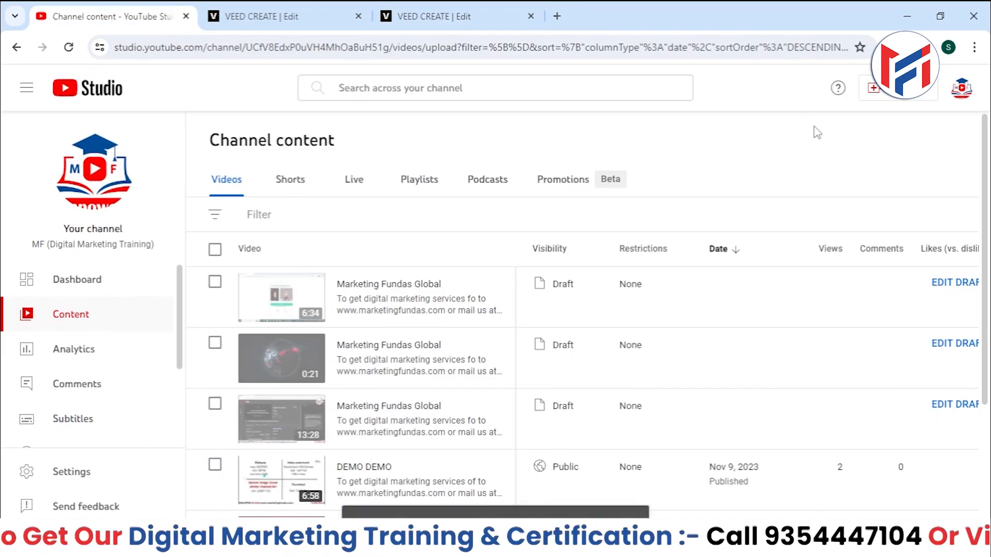
{"action": "left_click", "coordinate": [438, 7]}
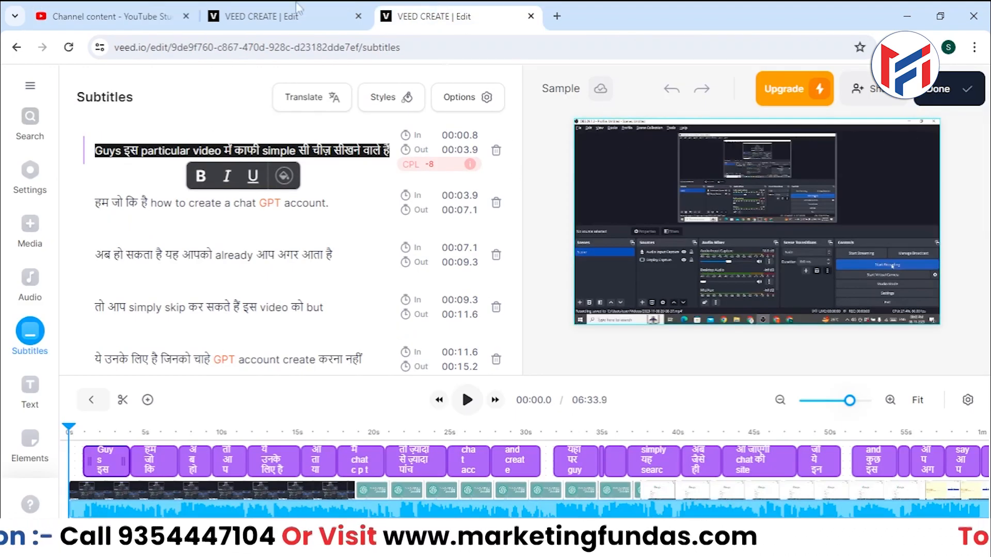
{"action": "left_click", "coordinate": [108, 16]}
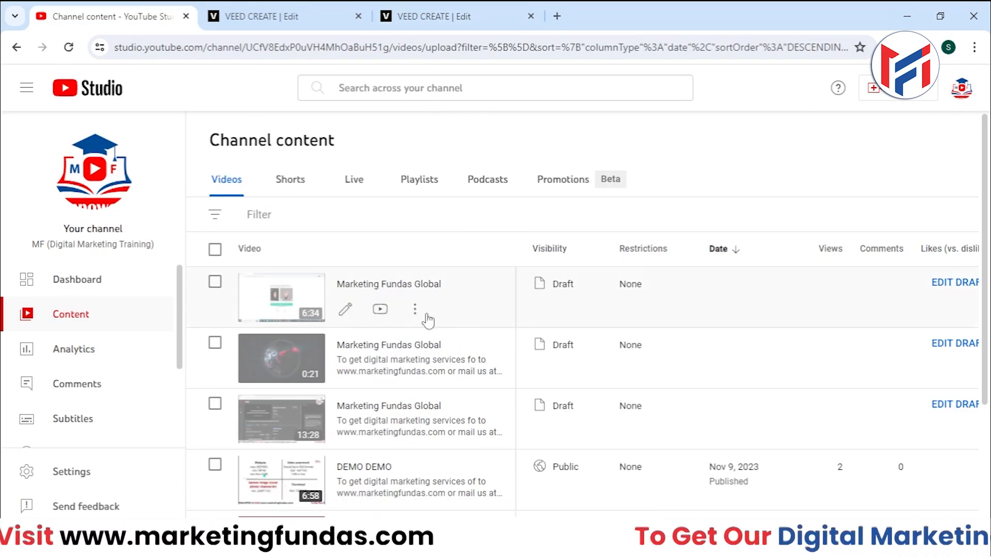
{"action": "left_click", "coordinate": [431, 2]}
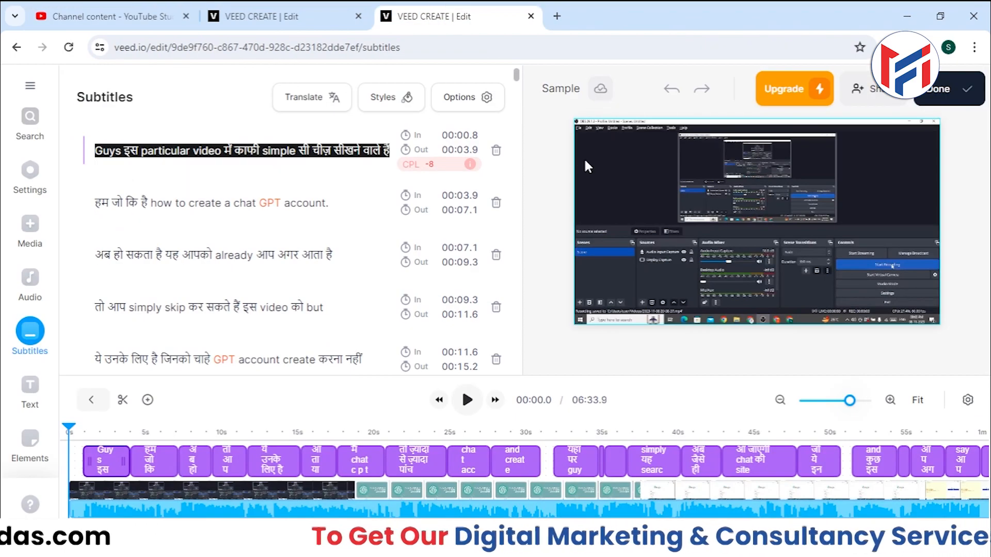